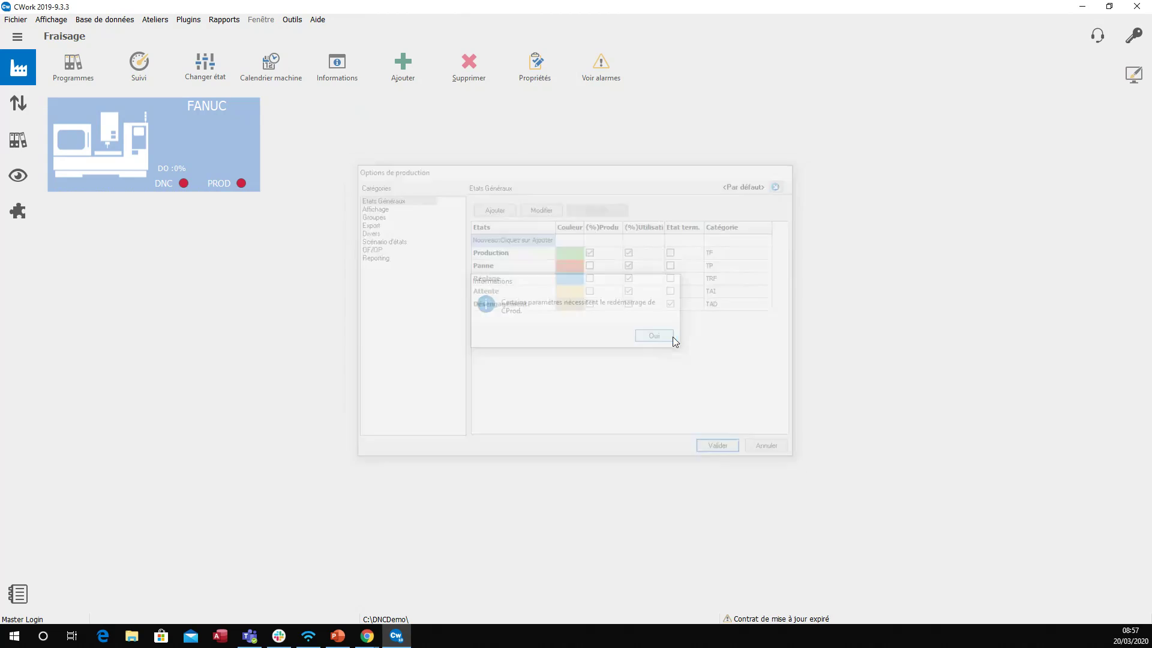
# Restart the CProd engine from the engine management actions and validate
pyautogui.hotkey('alt', 'Tab')
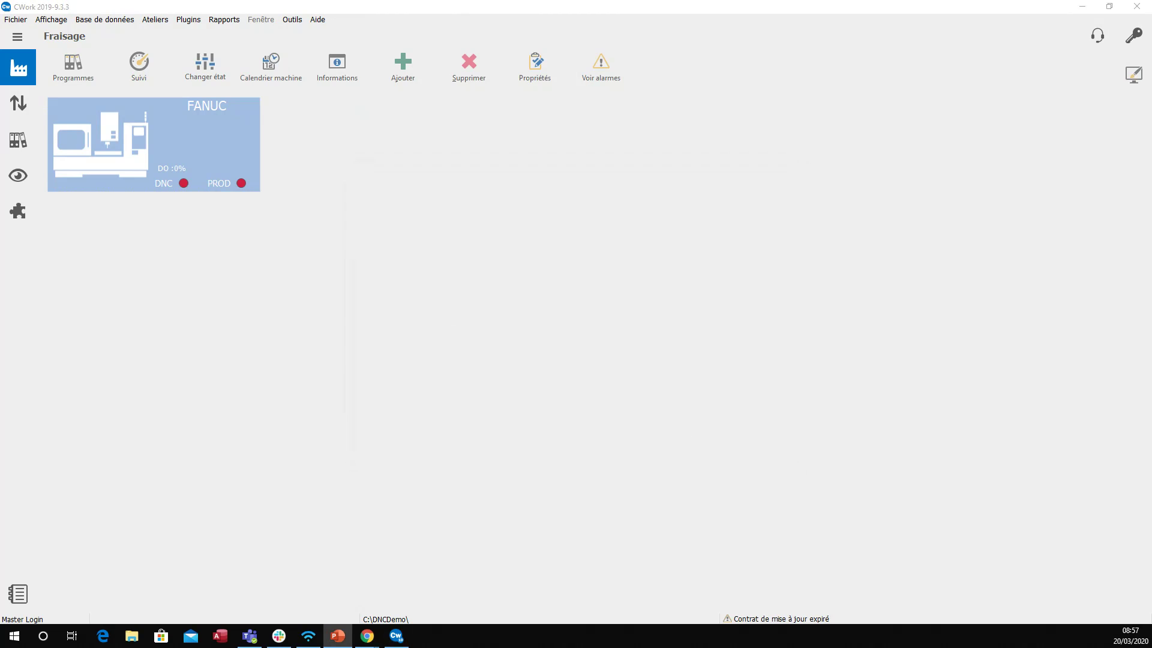
pyautogui.click(291, 21)
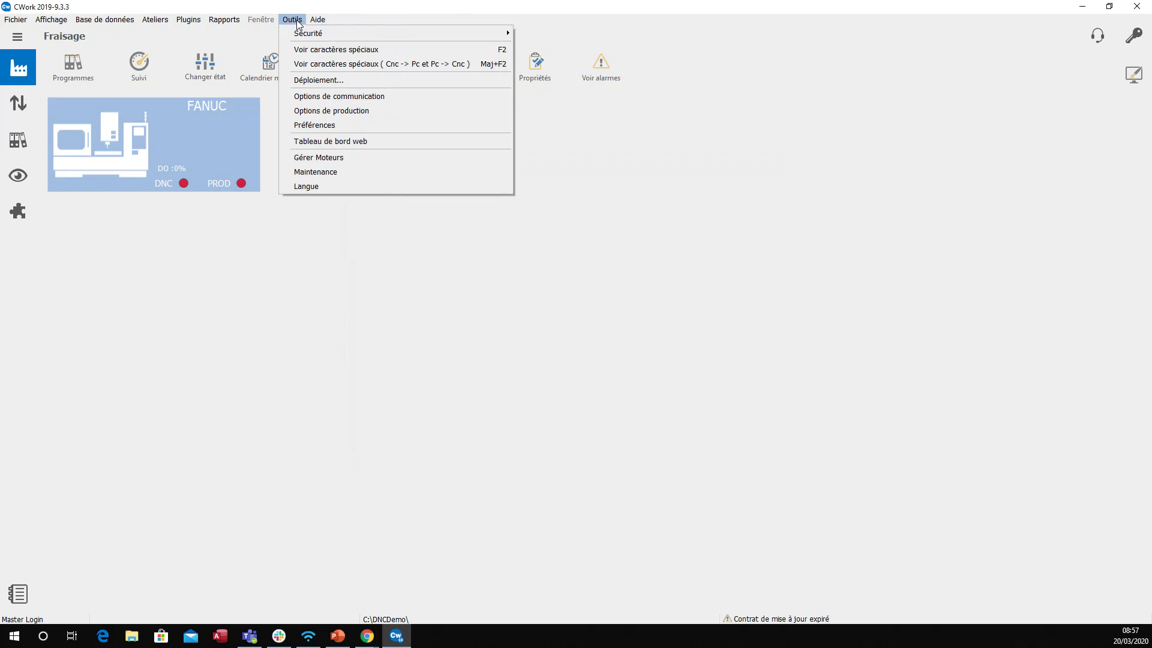
pyautogui.click(358, 157)
pyautogui.click(413, 182)
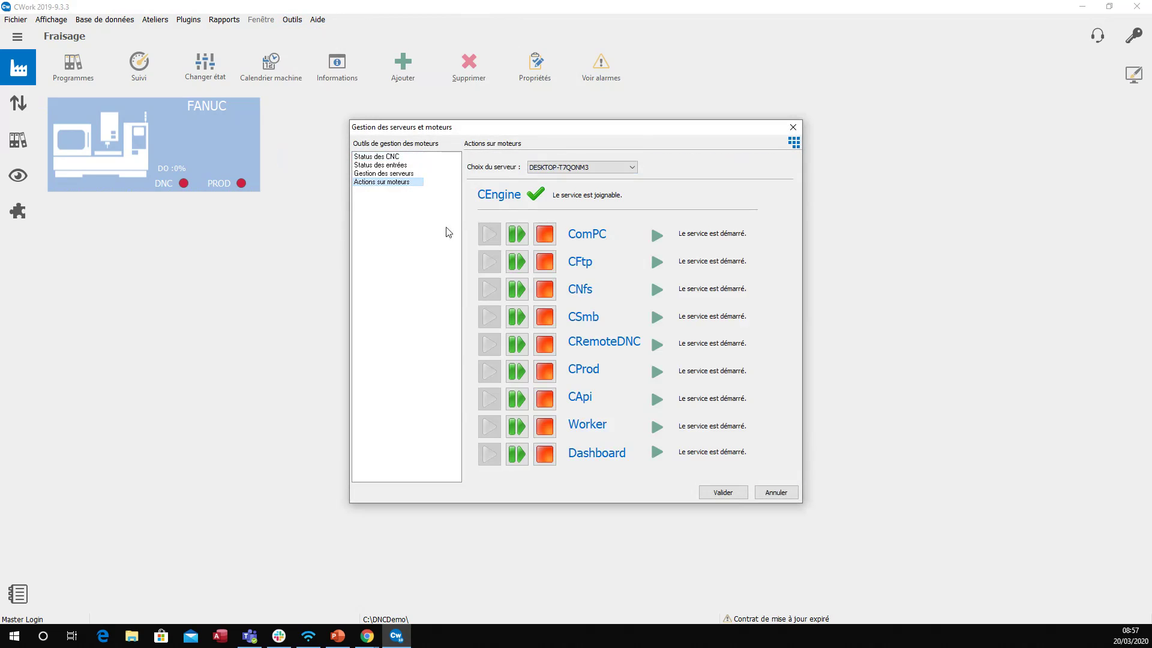
pyautogui.click(526, 375)
pyautogui.click(724, 492)
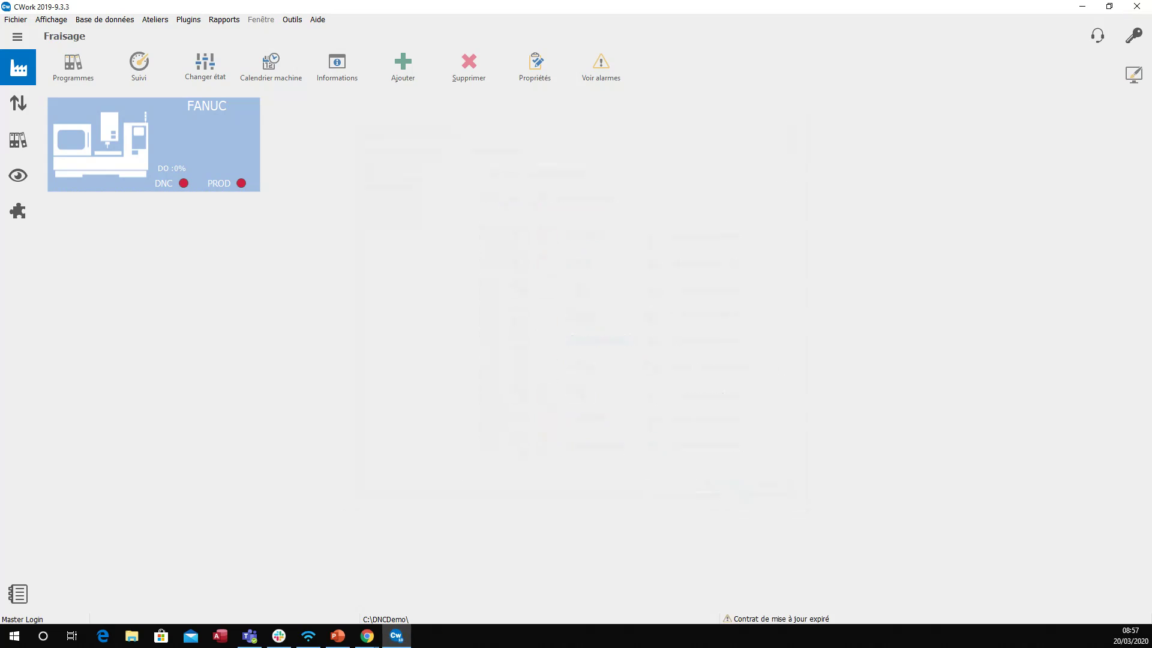
pyautogui.hotkey('alt', 'Tab')
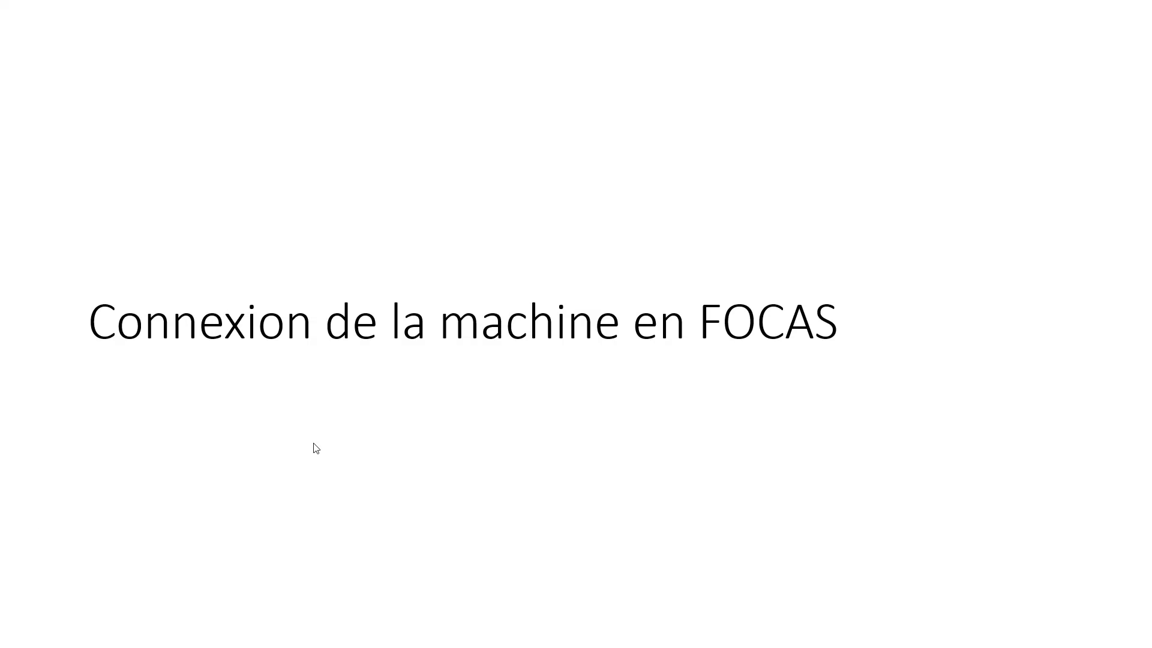
# Review the production FOCAS address, port and interval settings of the FANUC machine and apply them
pyautogui.hotkey('alt', 'Tab')
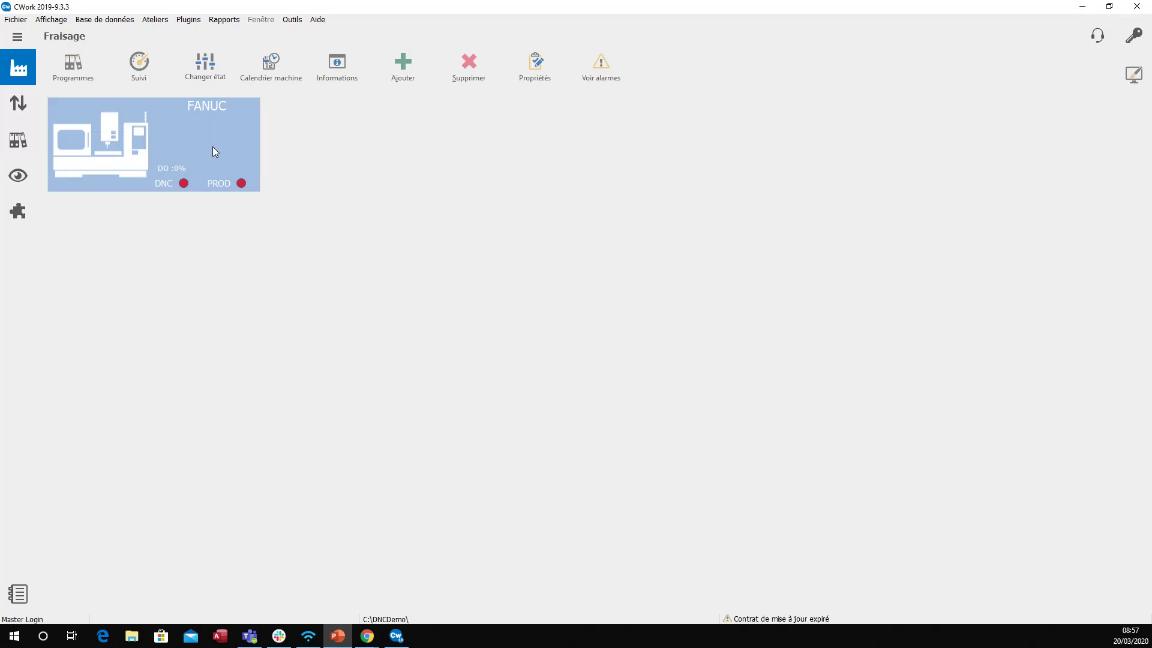
pyautogui.click(214, 151)
pyautogui.rightClick(214, 151)
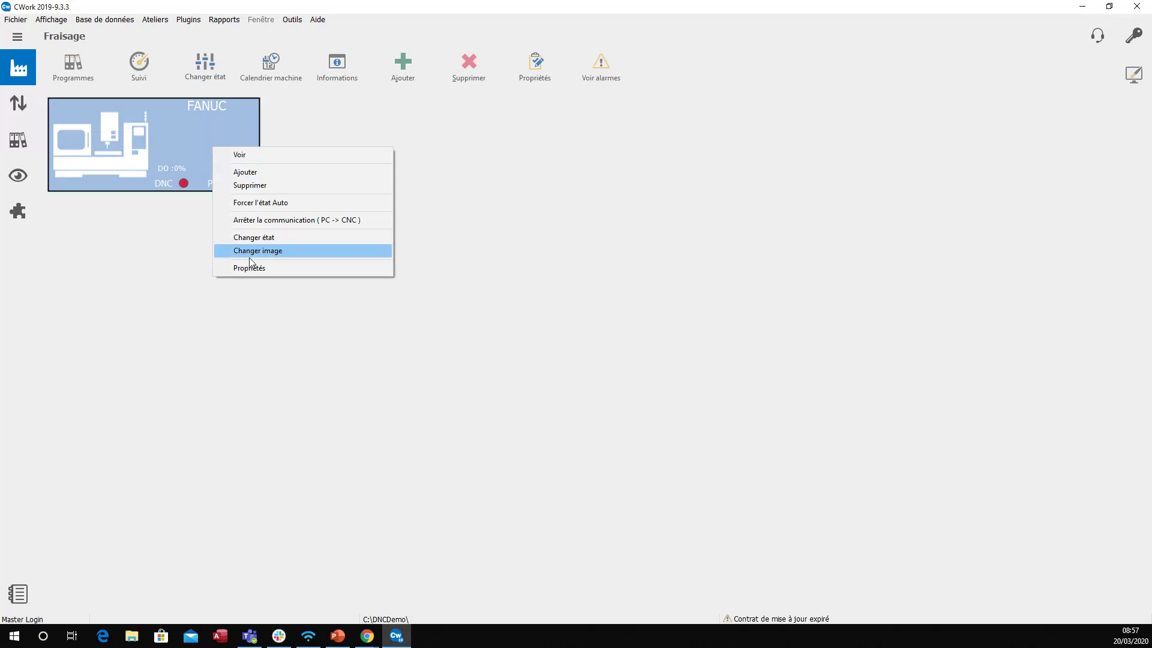
pyautogui.click(260, 270)
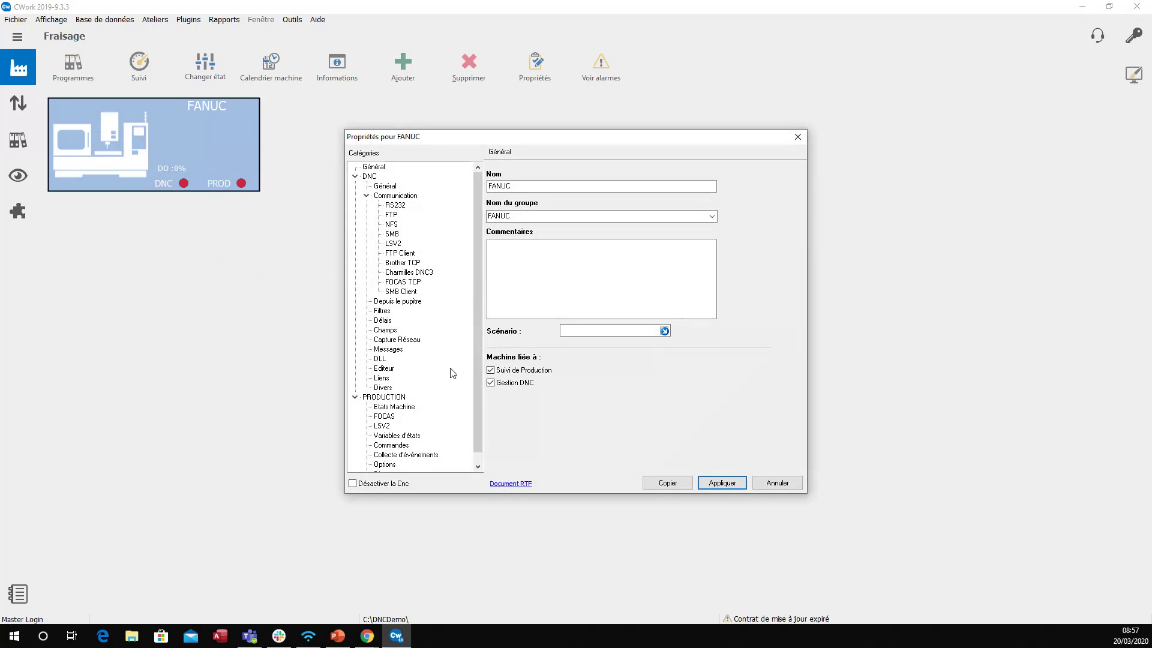
pyautogui.click(386, 420)
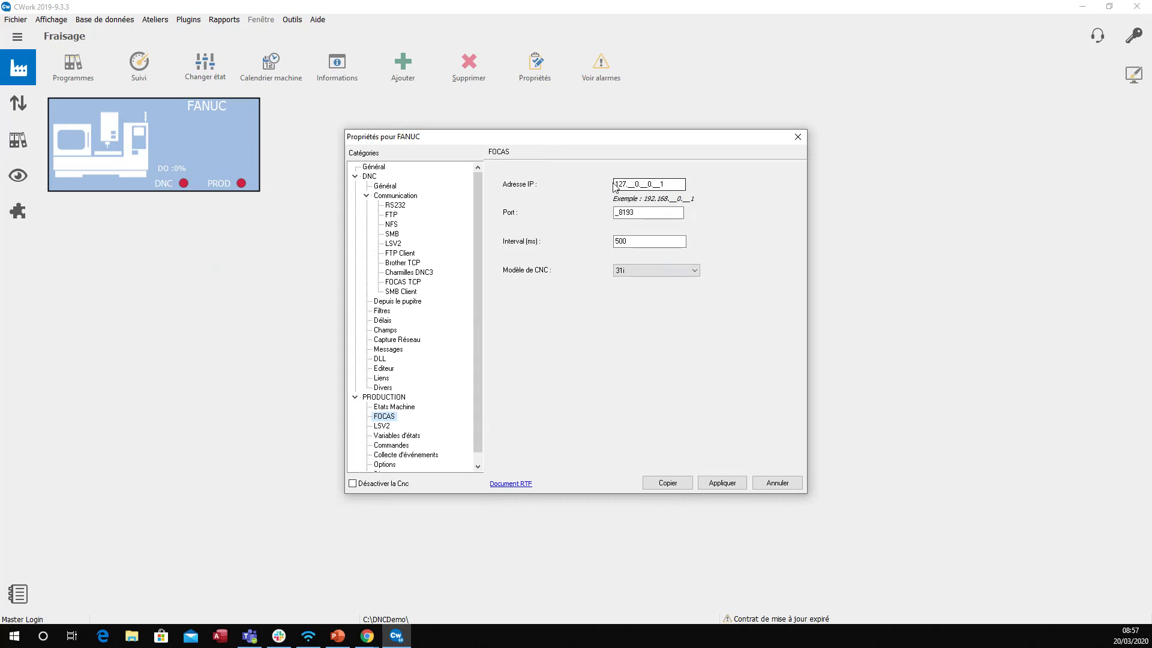
pyautogui.click(643, 212)
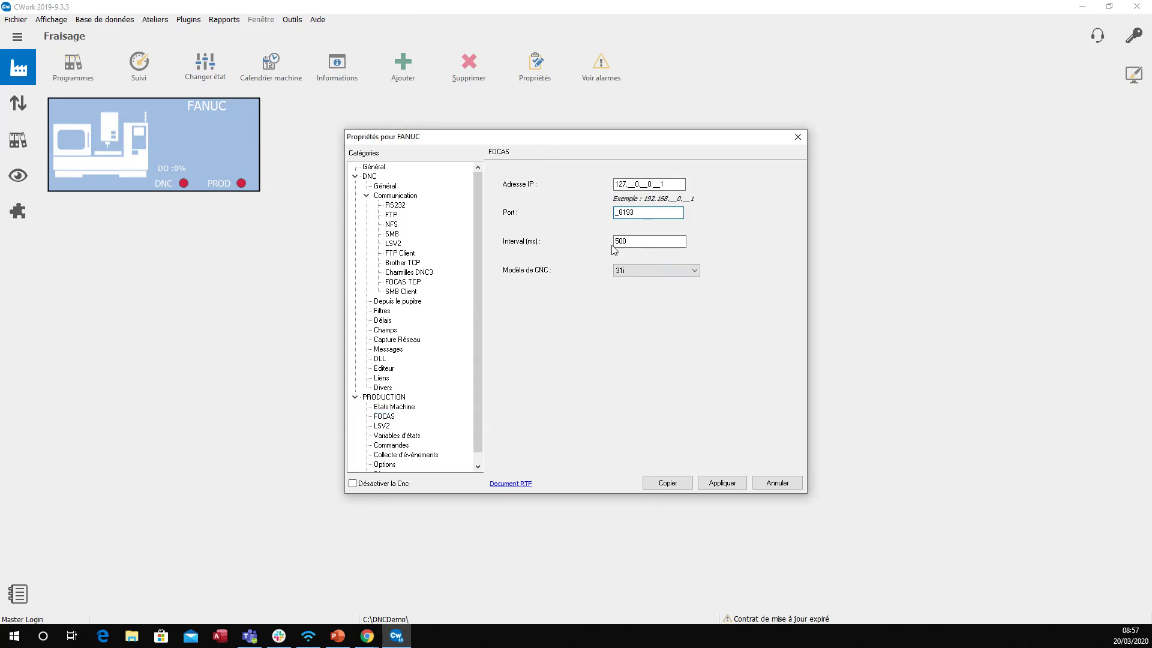
pyautogui.click(636, 242)
pyautogui.click(636, 242)
pyautogui.click(723, 484)
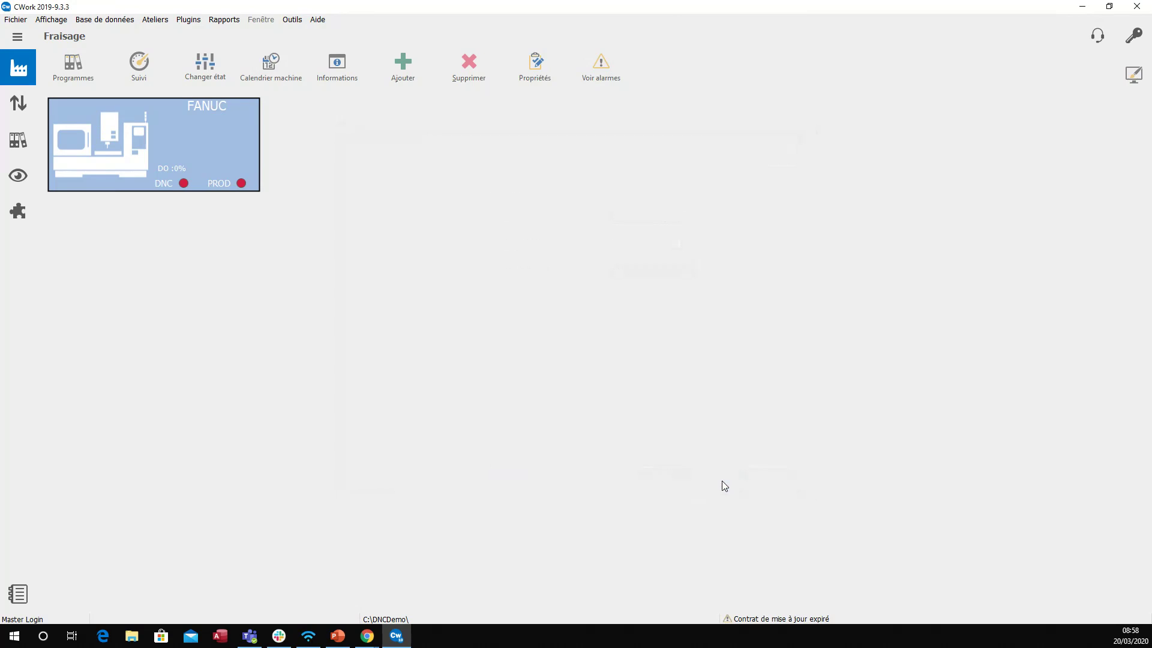
# Restart the CFtp engine from the engine management actions and validate
pyautogui.click(293, 19)
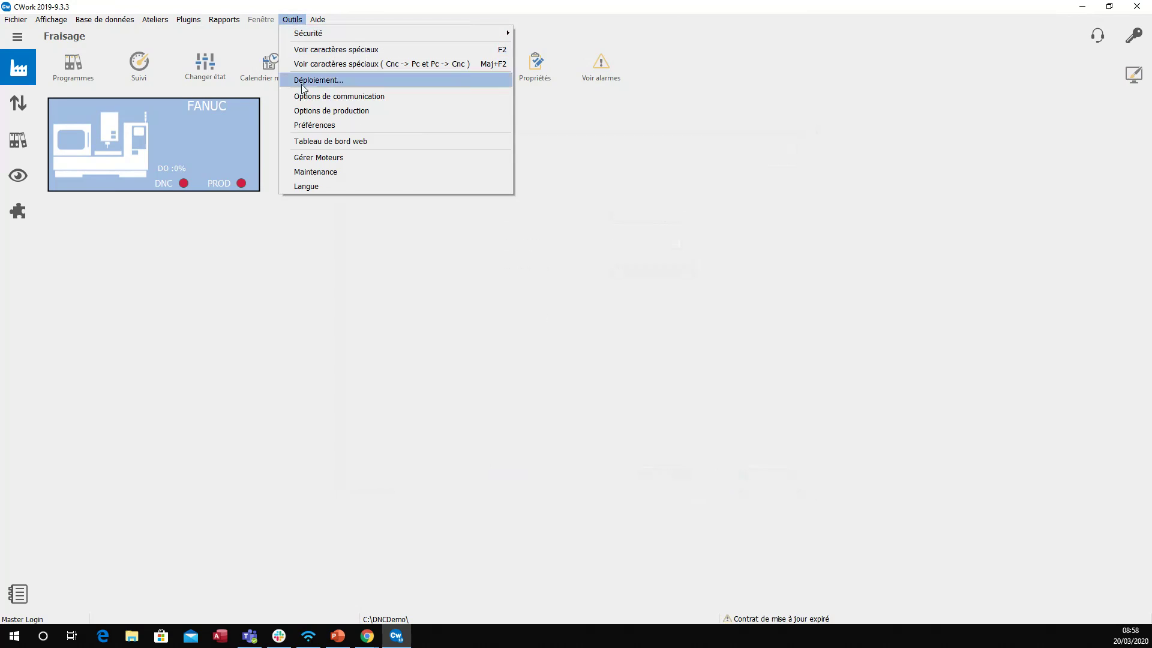
pyautogui.click(348, 157)
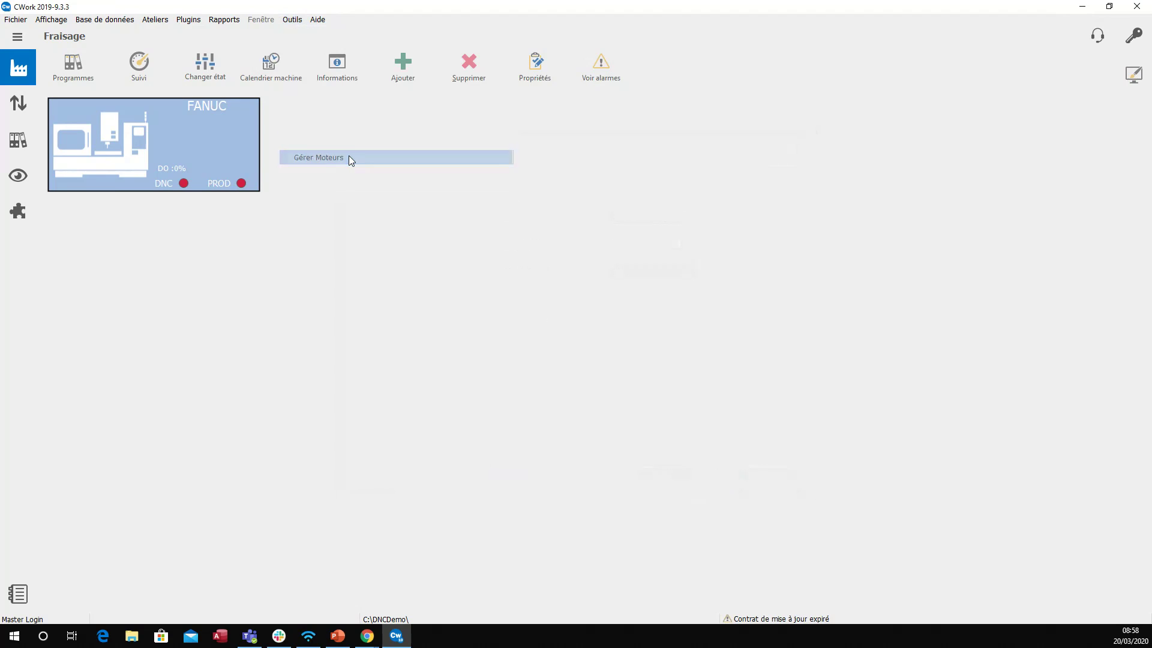
pyautogui.click(390, 182)
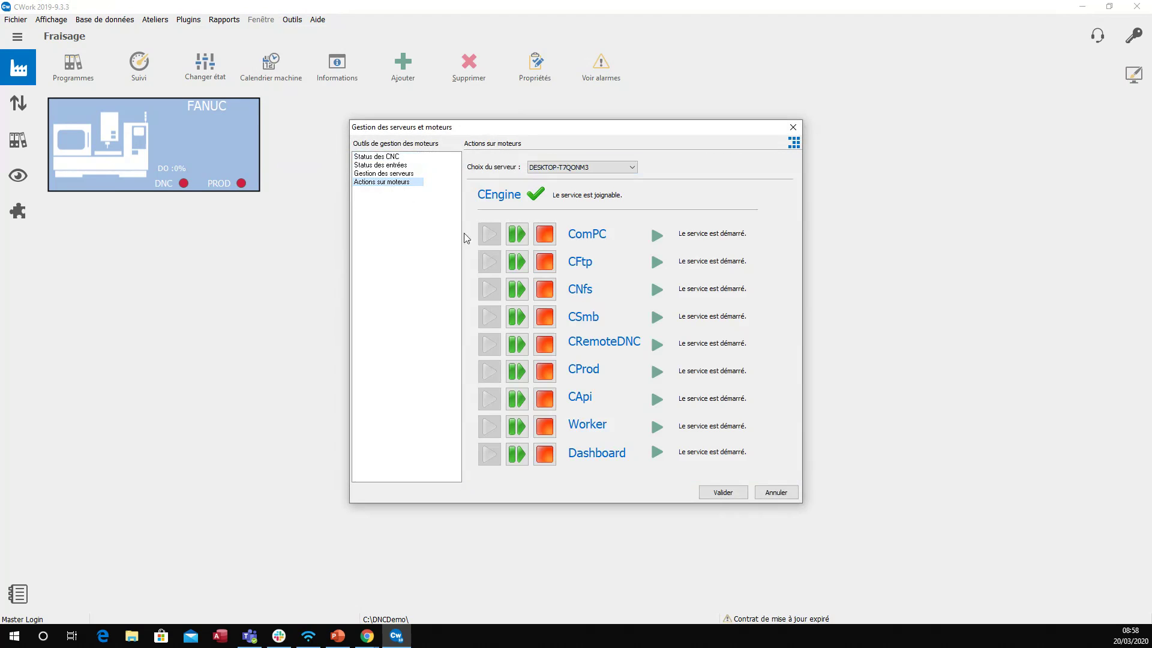
pyautogui.click(515, 262)
pyautogui.click(723, 493)
pyautogui.press('super+shift+q')
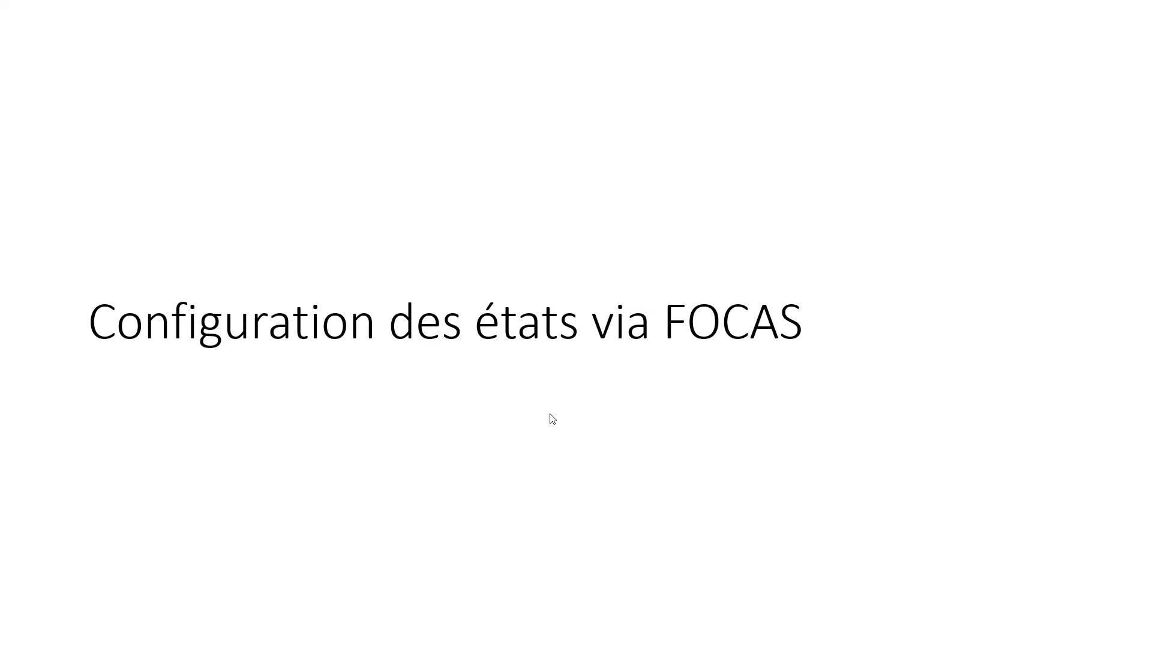
# Enable commands in the Commandes category of the FANUC machine's production properties
pyautogui.hotkey('alt', 'Tab')
pyautogui.rightClick(217, 116)
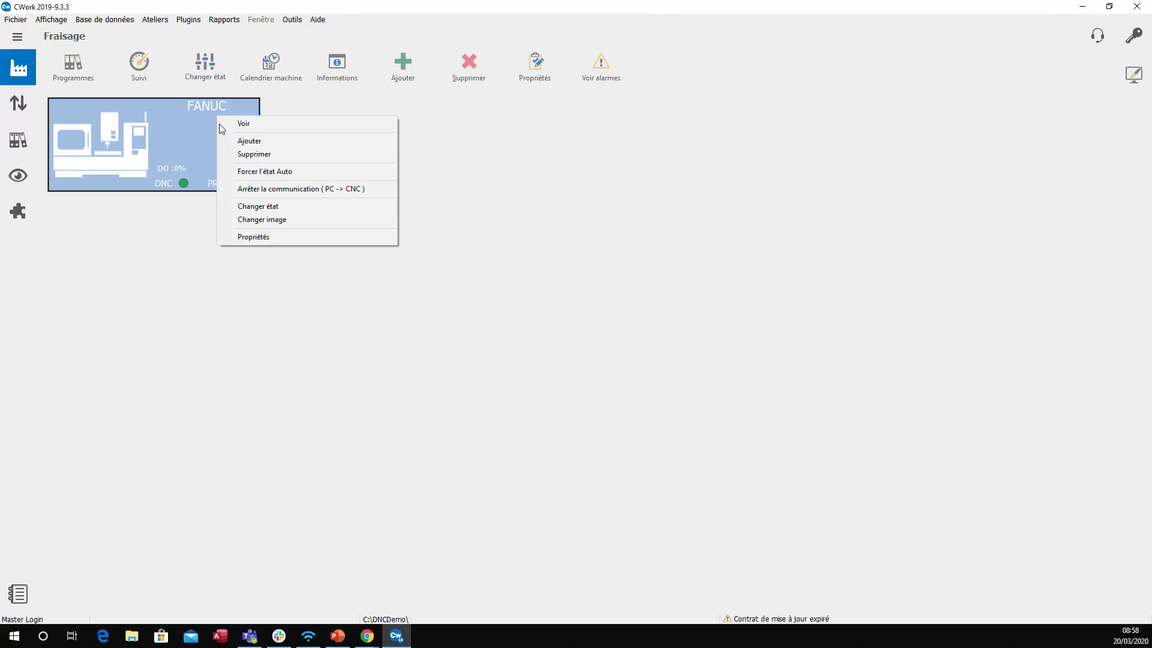
pyautogui.click(280, 238)
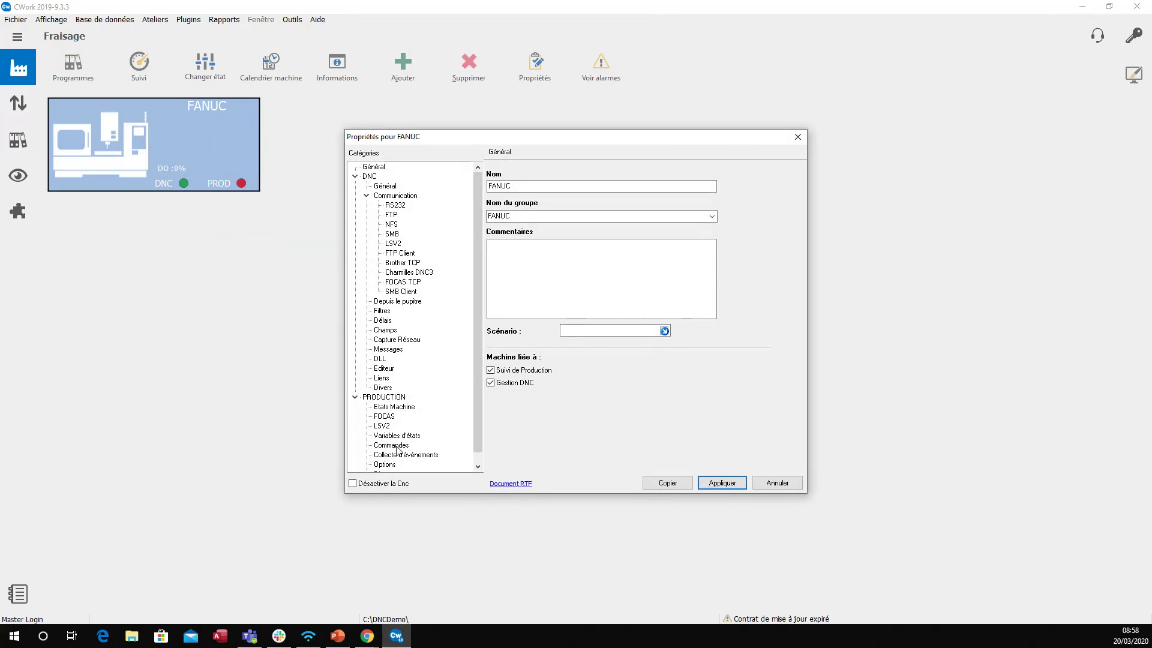
pyautogui.click(396, 447)
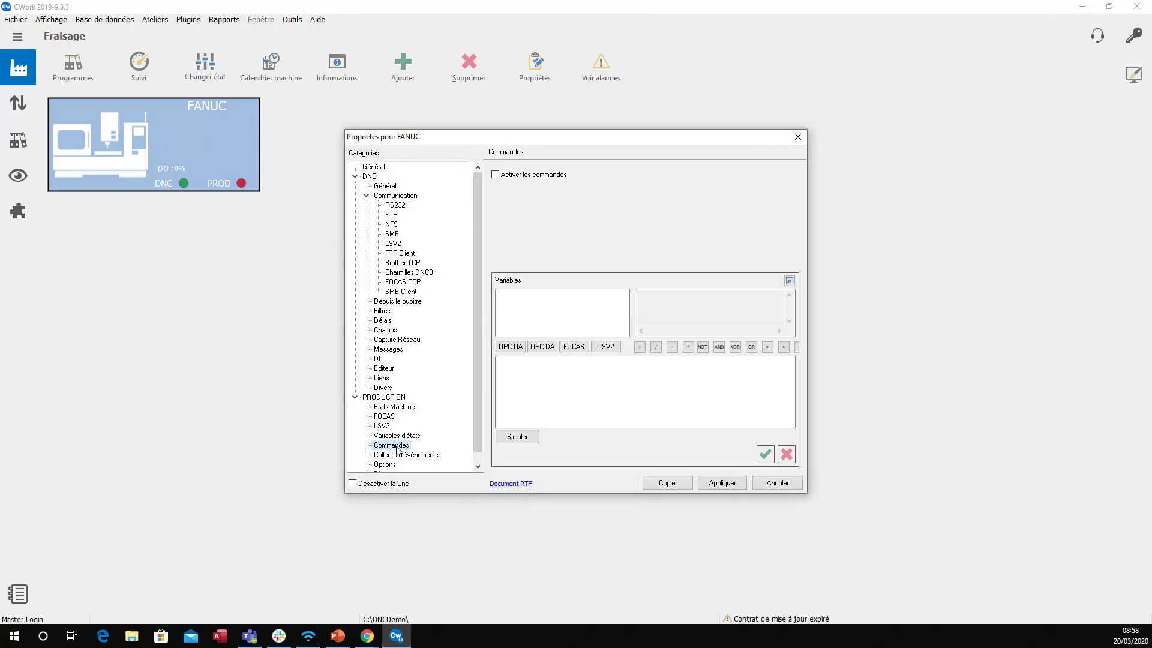
pyautogui.click(495, 174)
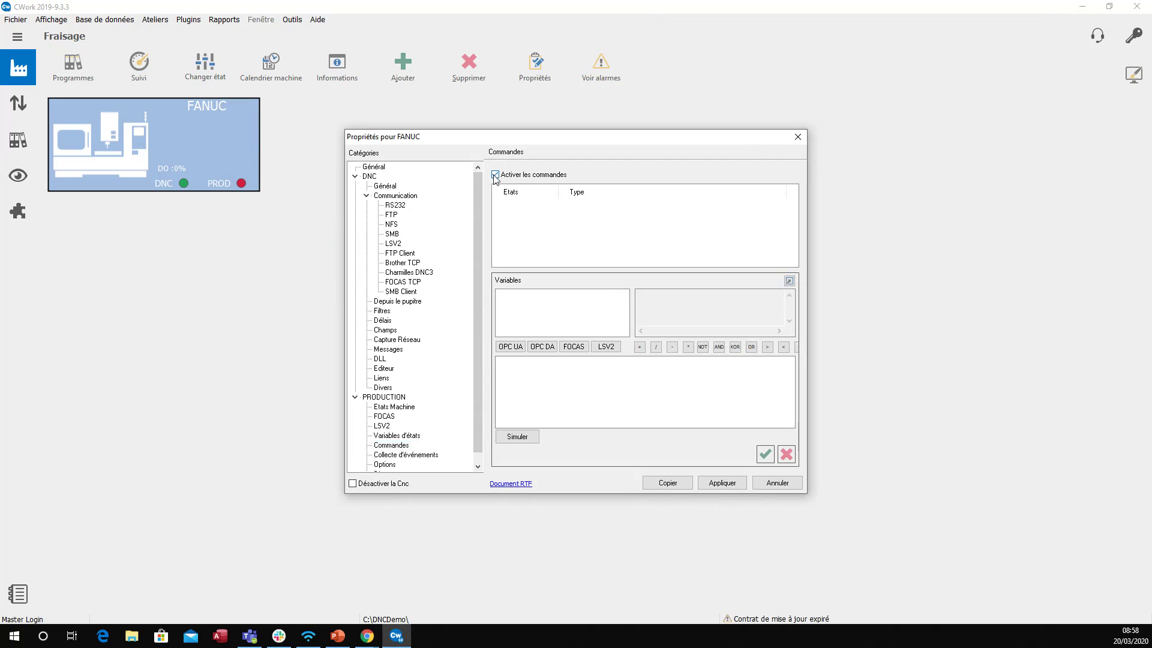
pyautogui.click(768, 485)
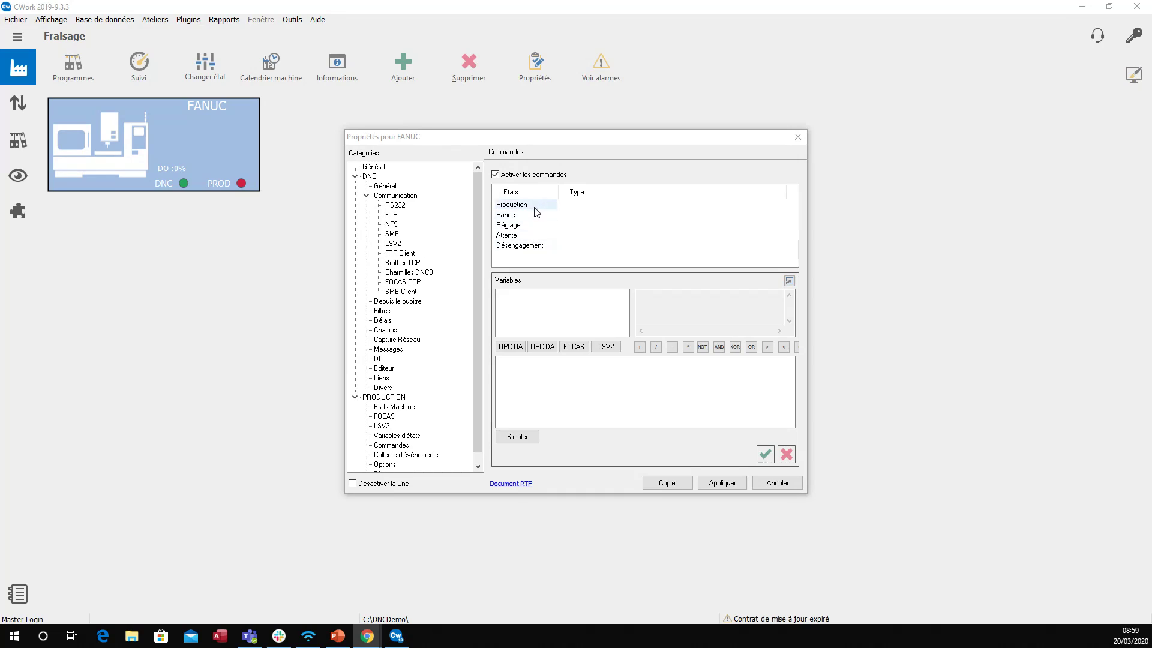
# Insert the known FOCAS variable statinfo_run into the expression for the Production state
pyautogui.click(534, 206)
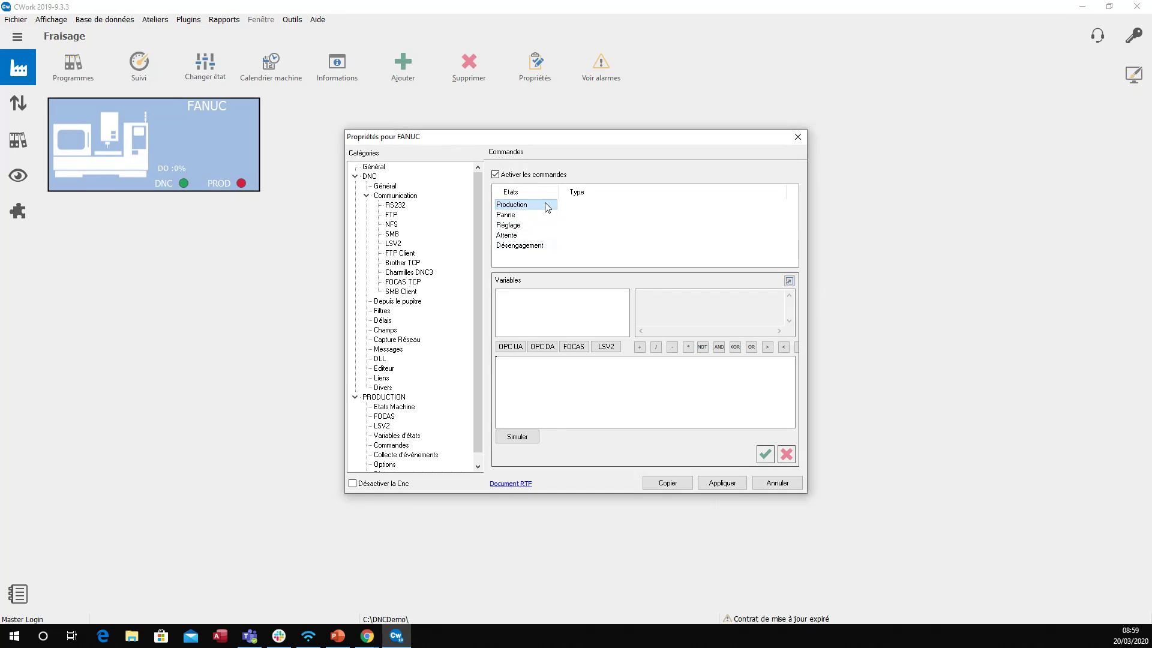
pyautogui.click(575, 347)
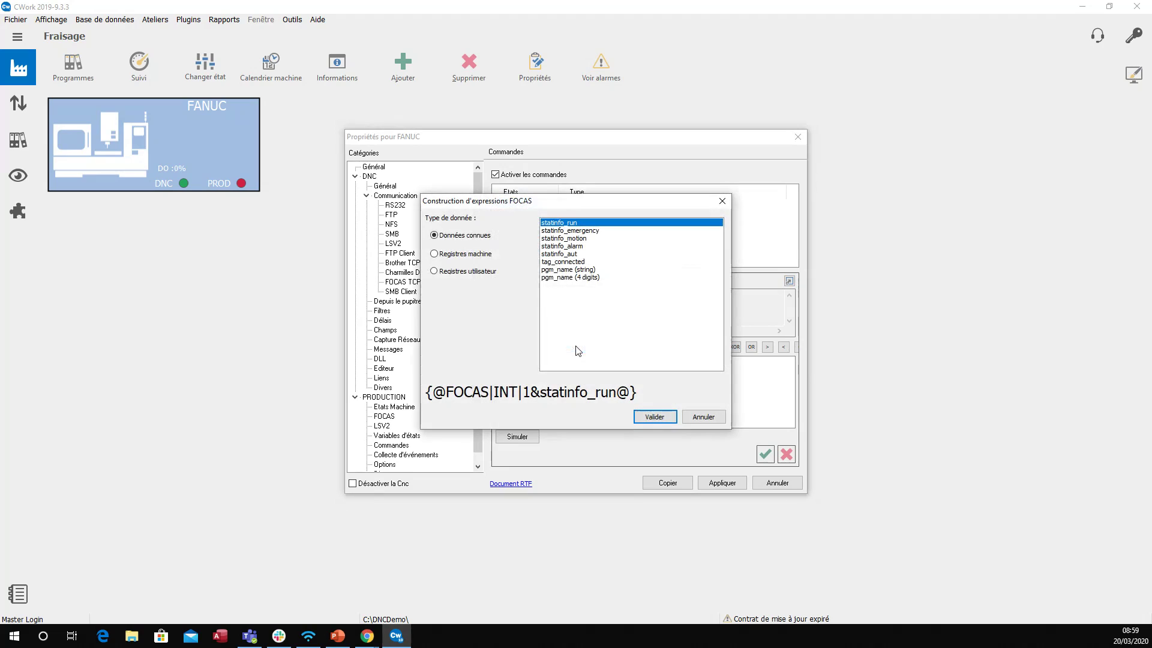
pyautogui.moveTo(622, 202); pyautogui.dragTo(866, 173)
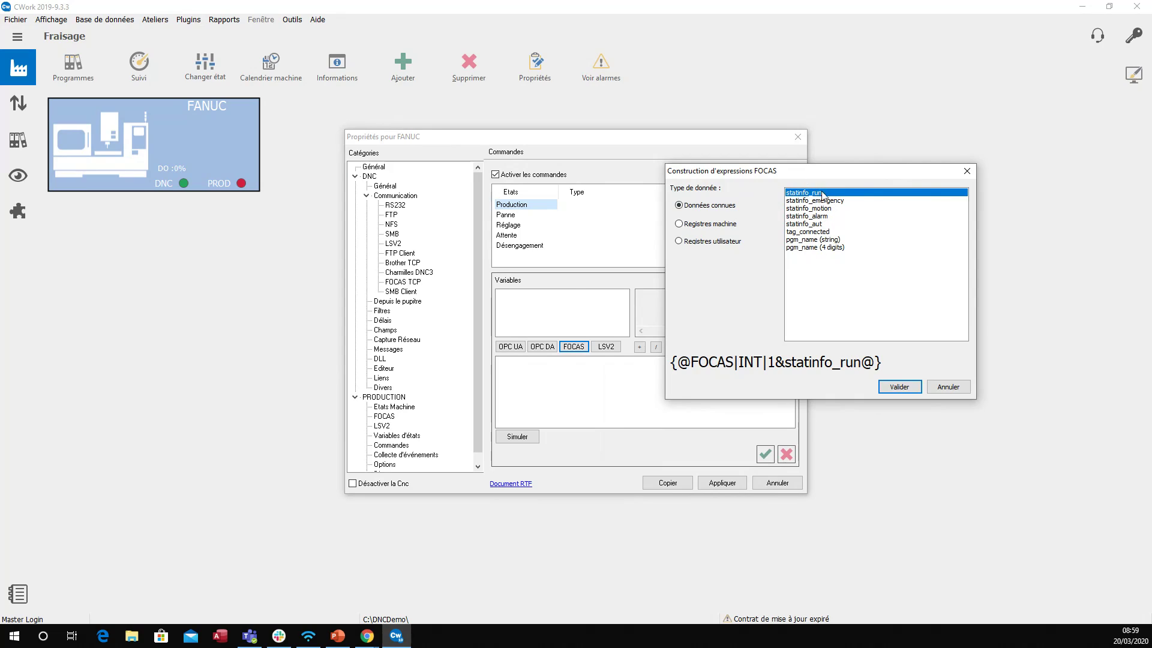
pyautogui.click(829, 231)
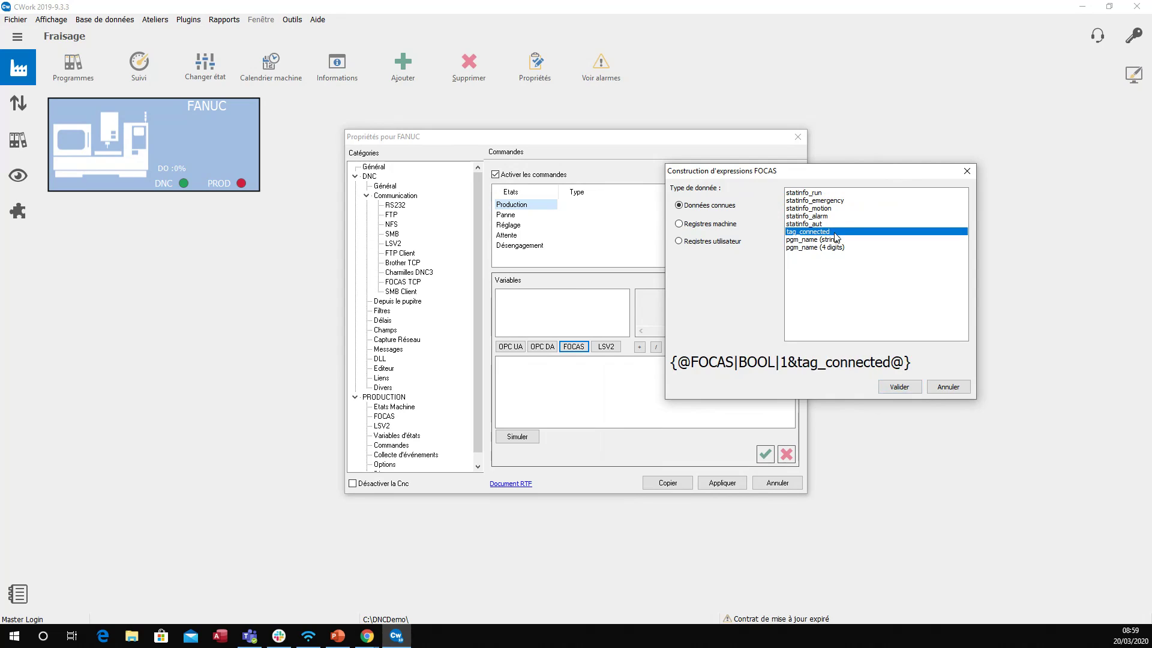
pyautogui.click(831, 192)
pyautogui.click(899, 387)
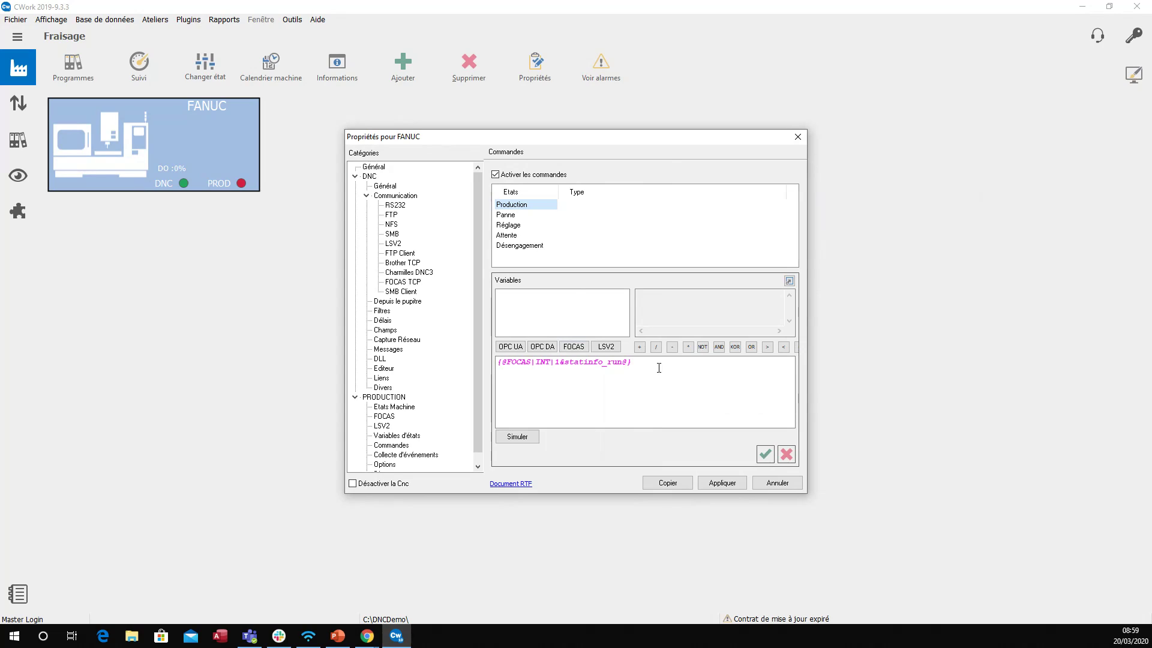
# Complete the statinfo_run condition as equal to 3, enclose it in parentheses and append the AND operator
pyautogui.write('=')
pyautogui.write('3')
pyautogui.write('{')
pyautogui.click(719, 347)
pyautogui.click(701, 366)
# Add the FOCAS variable tag_connected after AND and save the expression for the Production state
pyautogui.click(586, 352)
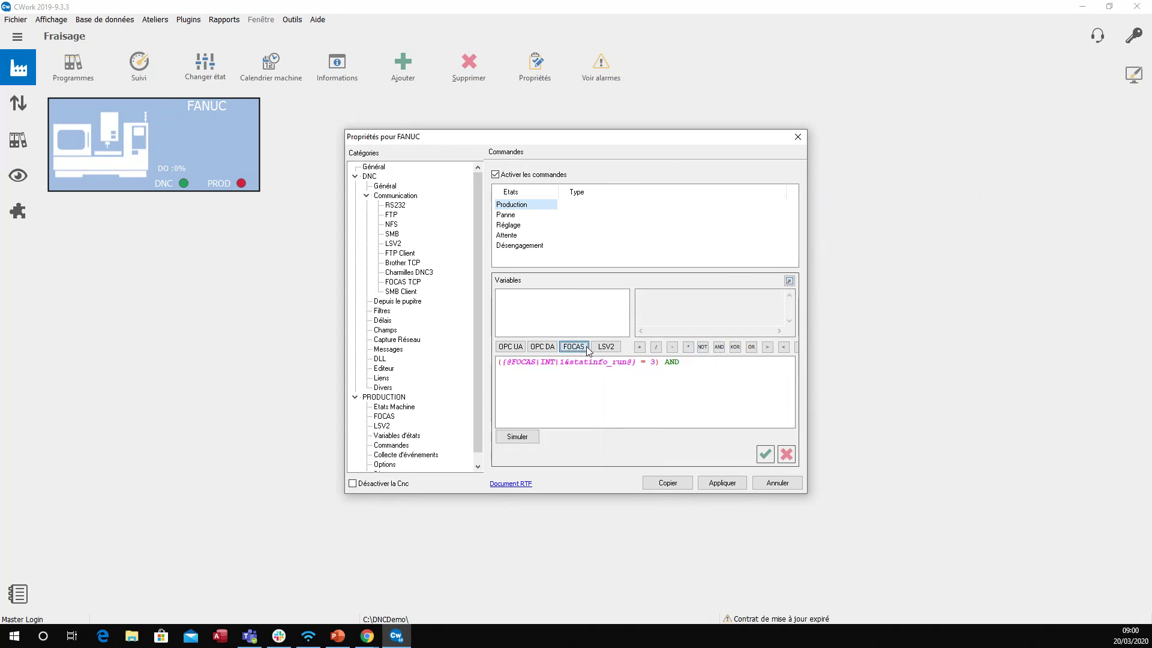
pyautogui.click(576, 262)
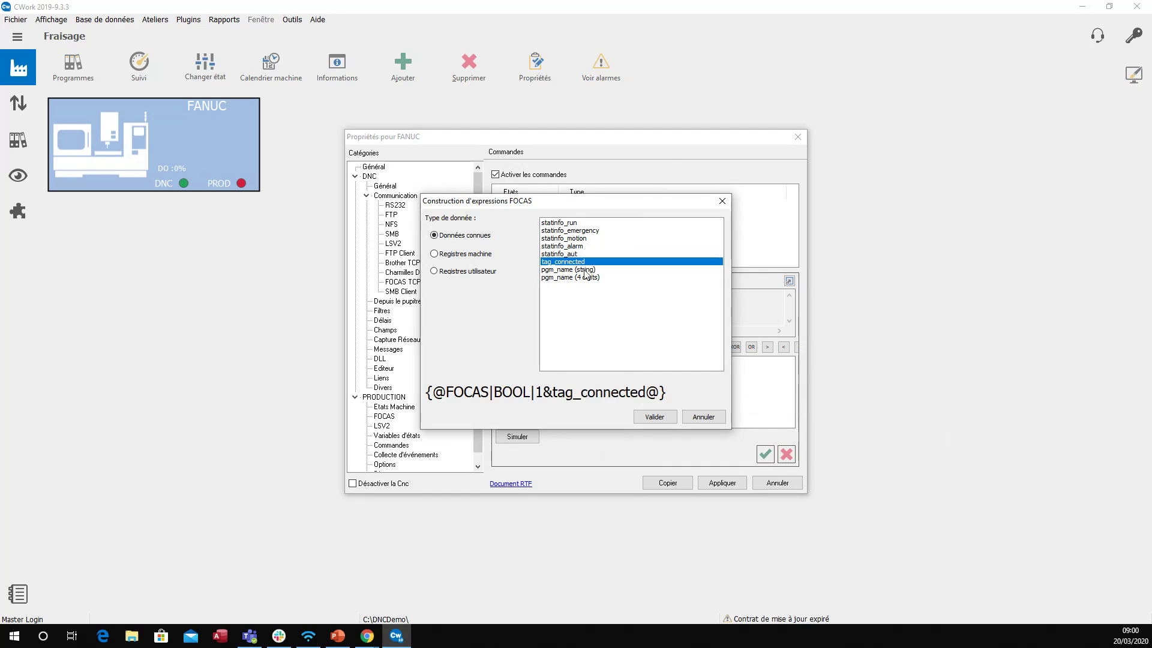
pyautogui.click(655, 414)
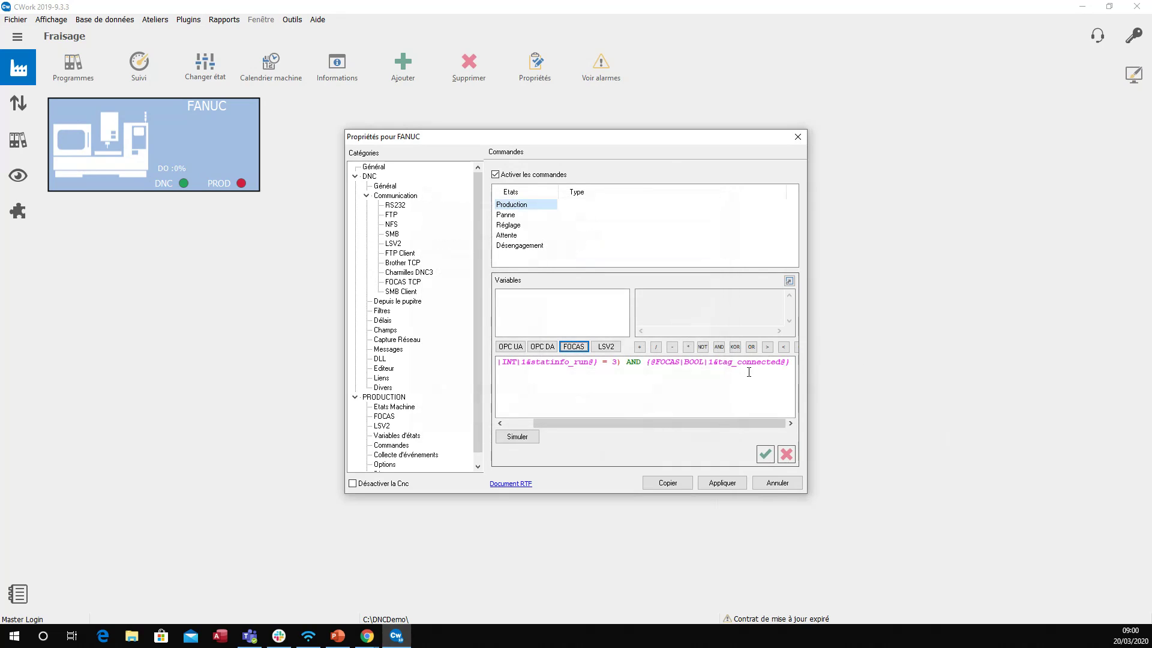
pyautogui.click(764, 454)
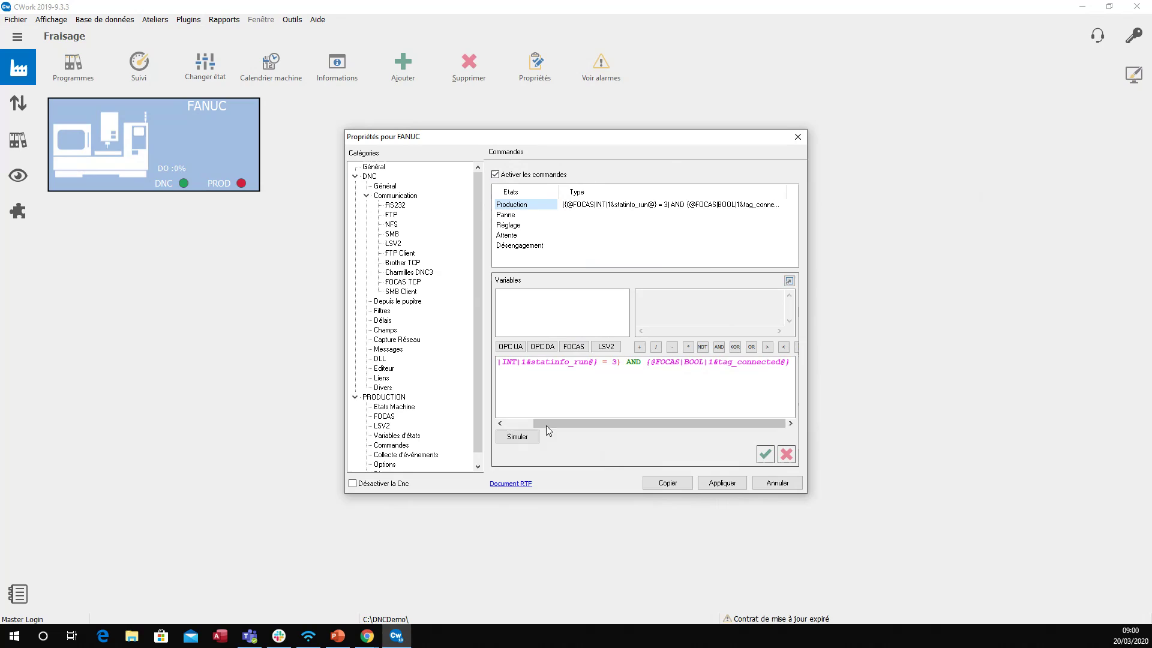
# Simulate the Production expression with tag_connected On and statinfo_run at 0
pyautogui.click(533, 437)
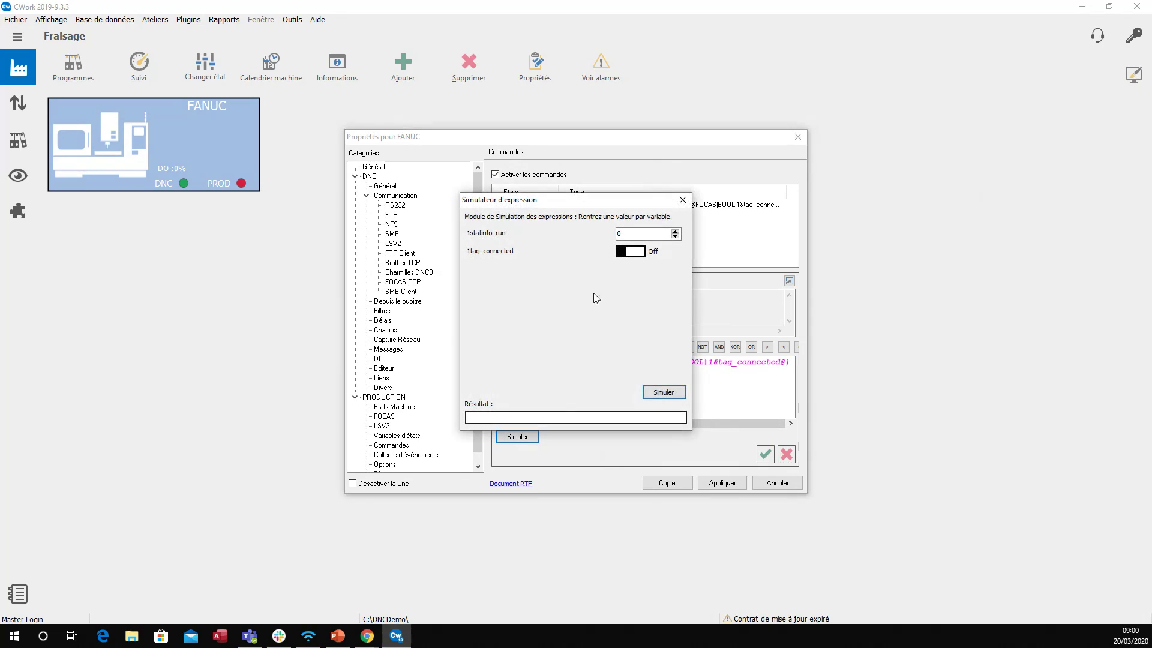
pyautogui.moveTo(607, 201); pyautogui.dragTo(578, 173)
pyautogui.click(599, 221)
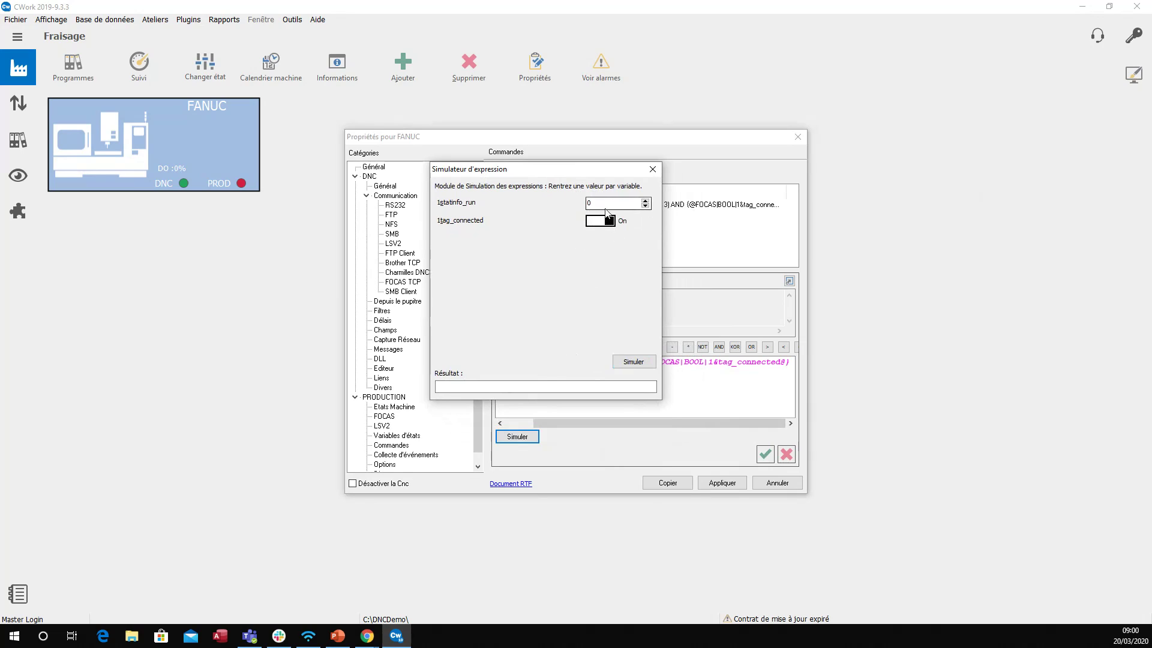
pyautogui.click(637, 363)
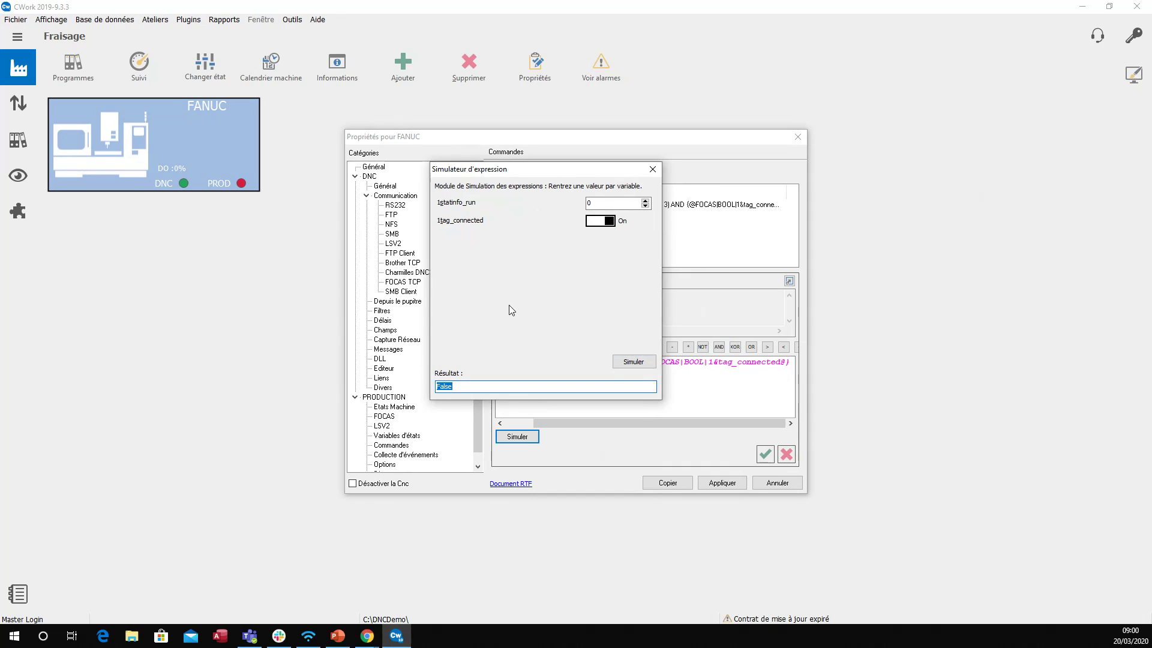
# Set statinfo_run to 3 in the expression simulator and run the simulation again
pyautogui.click(644, 200)
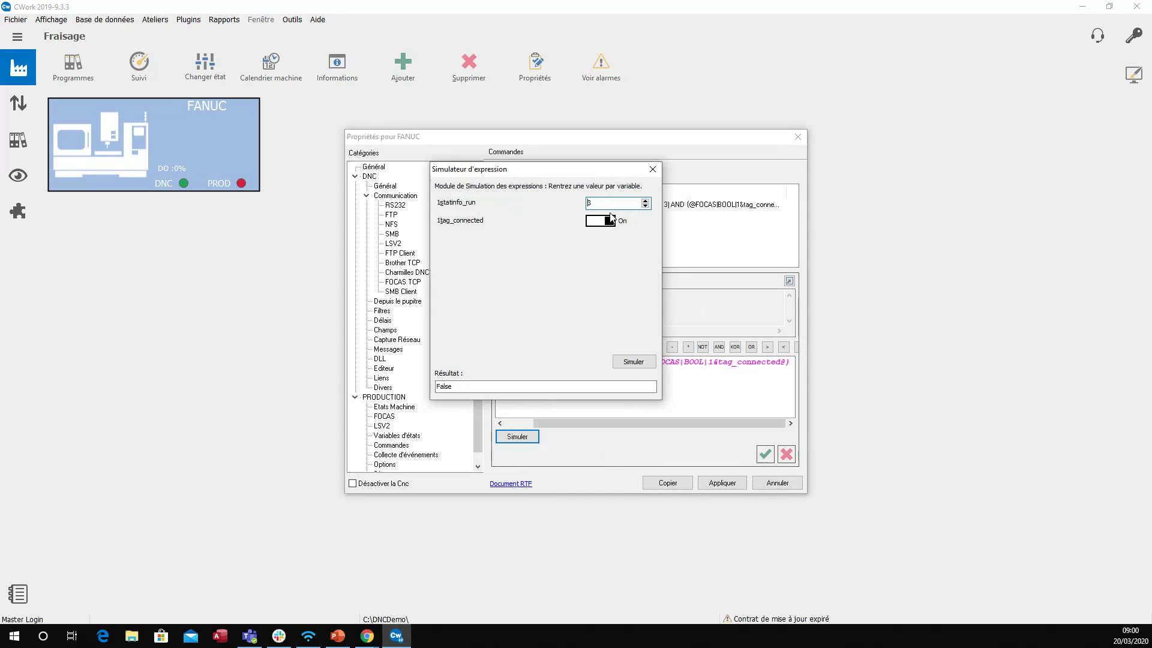
pyautogui.click(634, 361)
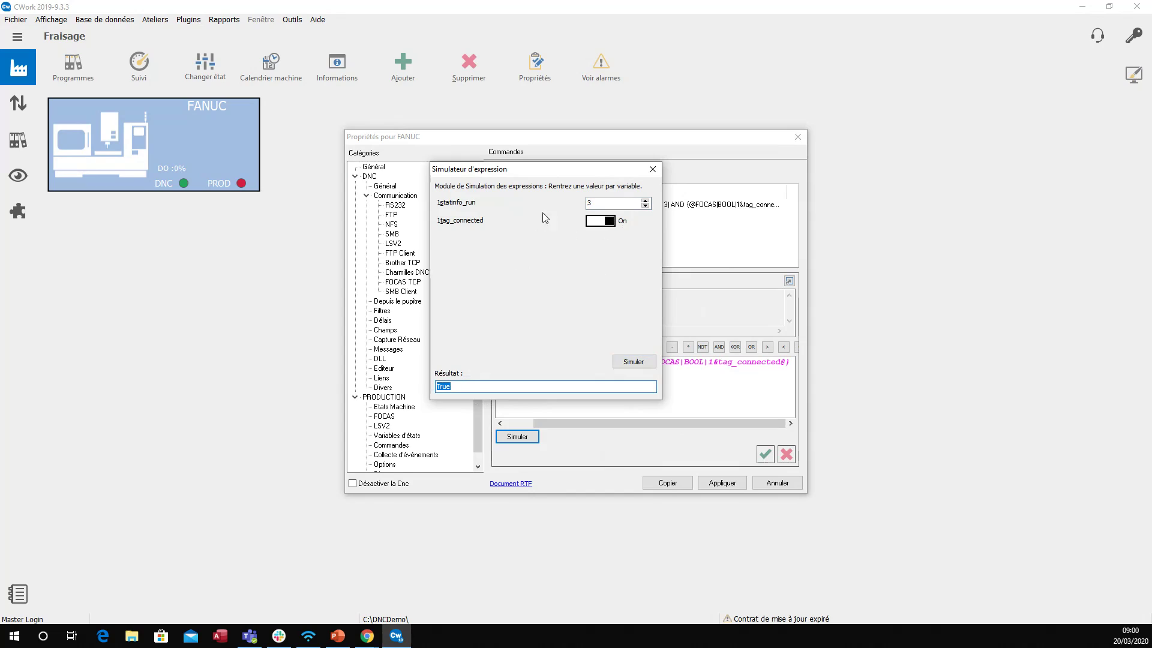
pyautogui.moveTo(578, 176); pyautogui.dragTo(638, 177)
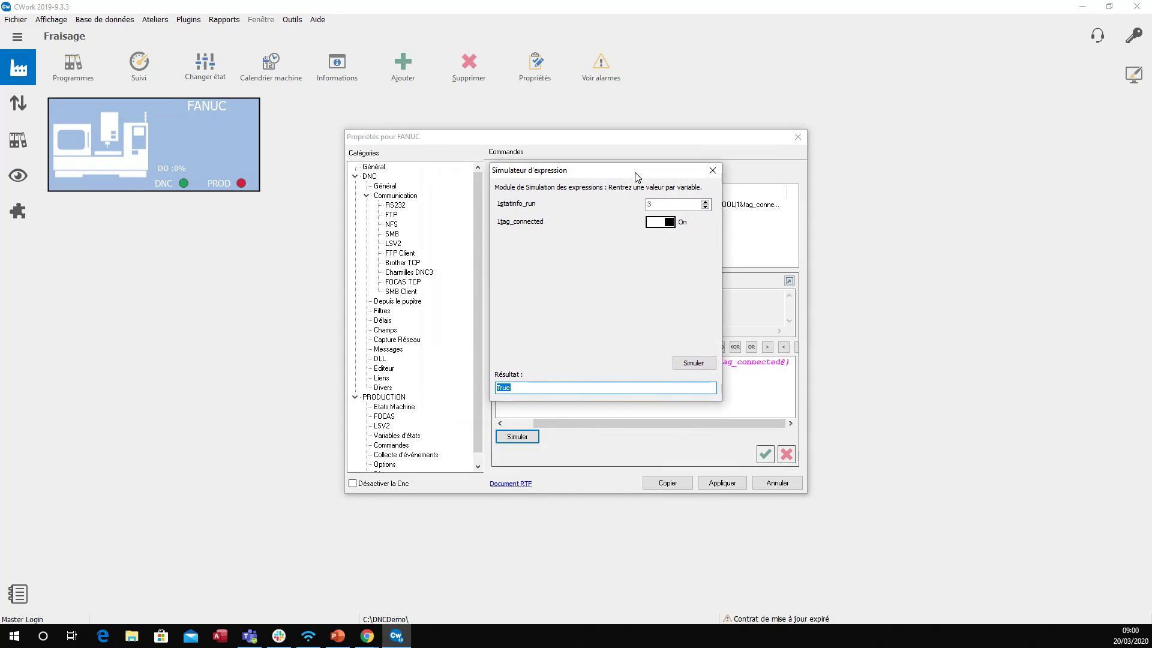
# Close the expression simulator and give the Attente state a parenthesized condition that the FOCAS variable statinfo_run <> 3
pyautogui.click(713, 170)
pyautogui.click(531, 236)
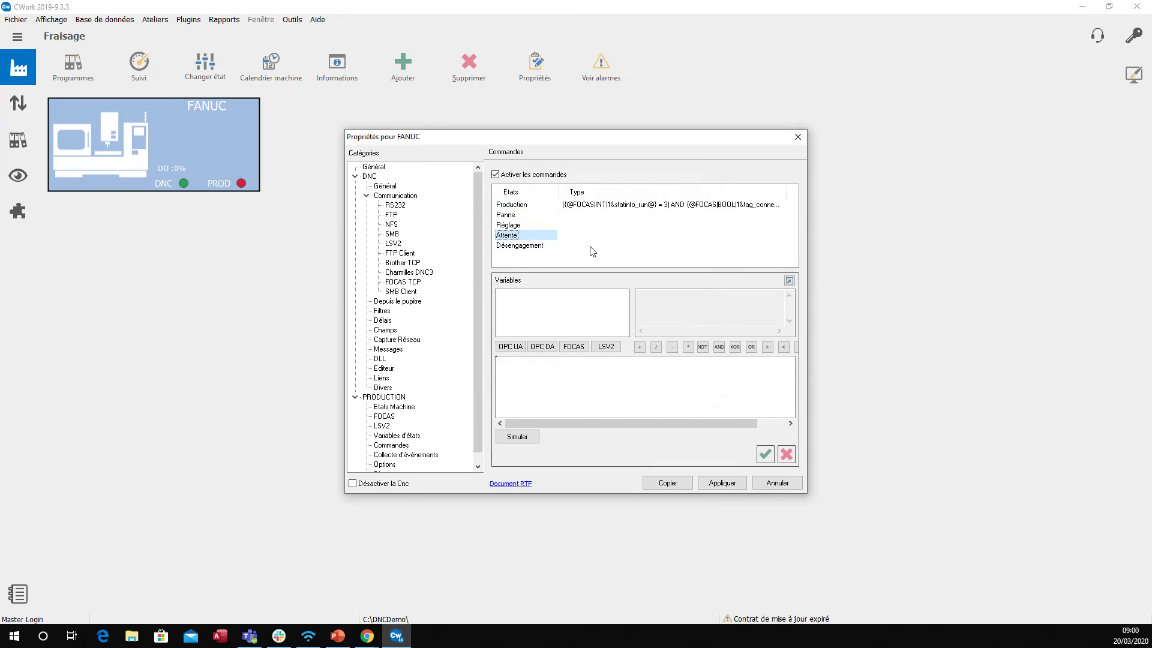
pyautogui.click(573, 347)
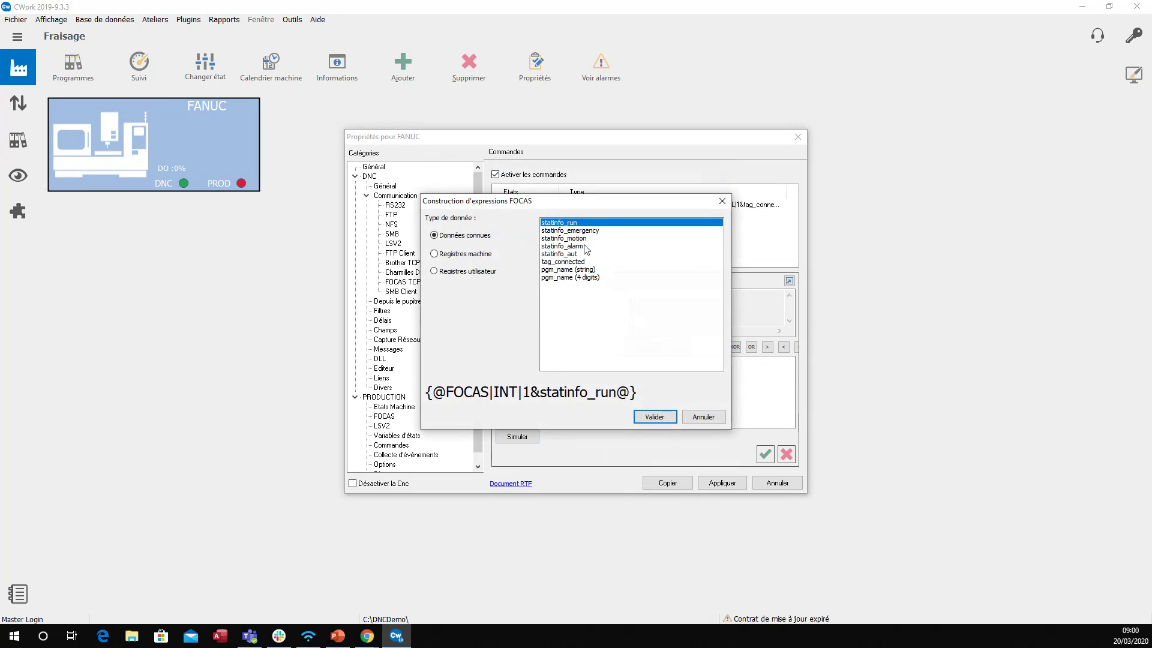
pyautogui.click(654, 417)
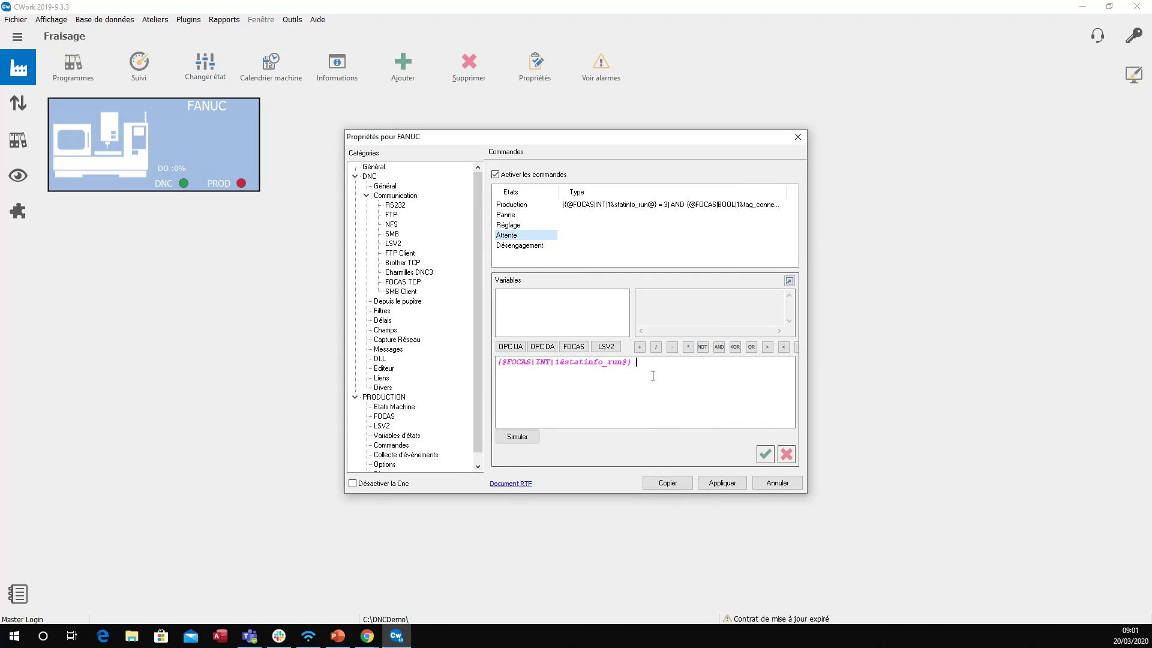
pyautogui.write('<')
pyautogui.write('>')
pyautogui.write(' 3')
pyautogui.write(')')
pyautogui.write('(')
# Append AND with the FOCAS variable tag_connected to the Attente expression and save it
pyautogui.click(719, 347)
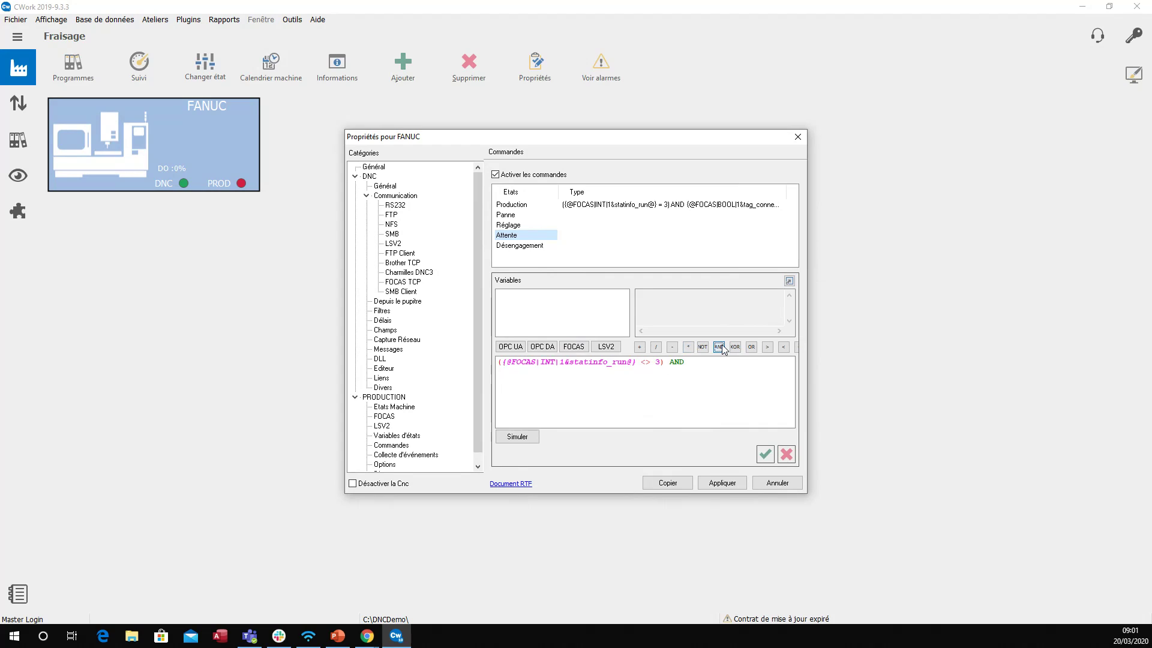
pyautogui.click(573, 346)
pyautogui.click(573, 263)
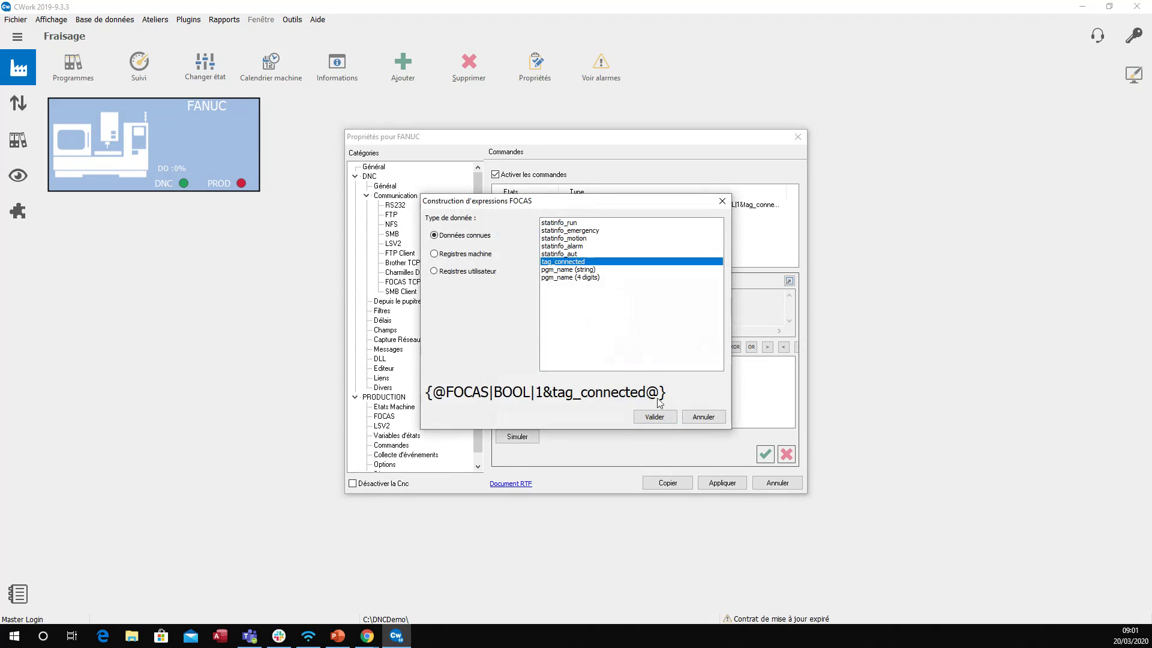
pyautogui.click(654, 417)
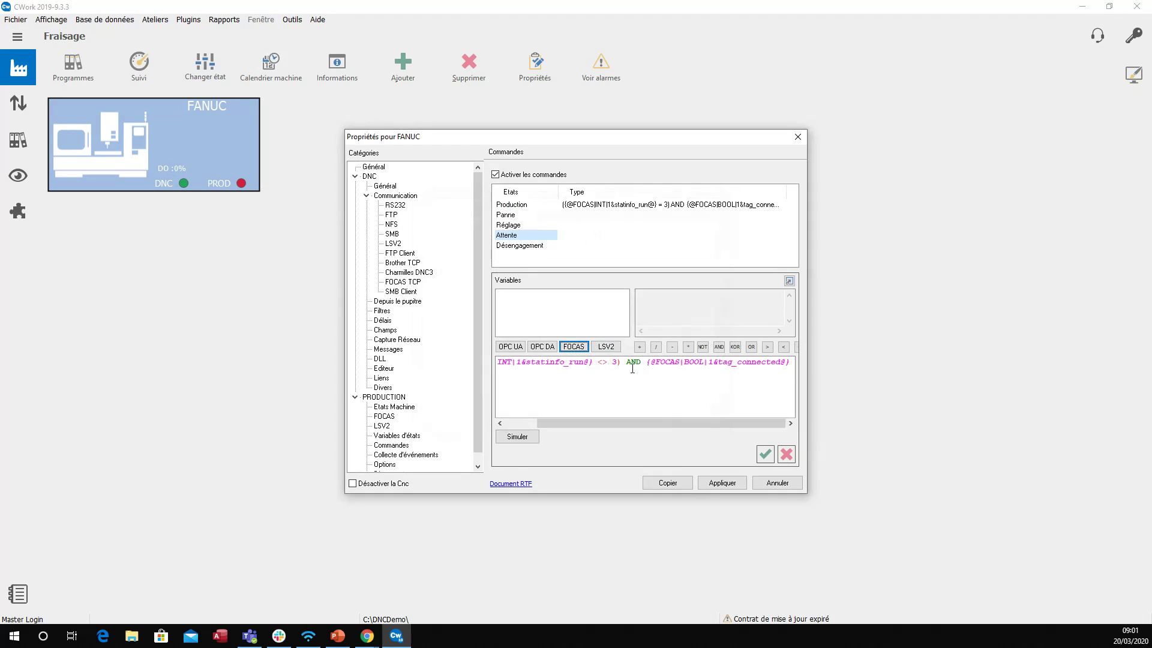
pyautogui.click(766, 455)
# Define the Désengagement state as NOT the FOCAS variable tag_connected, save the expression and apply the FANUC machine properties
pyautogui.click(542, 246)
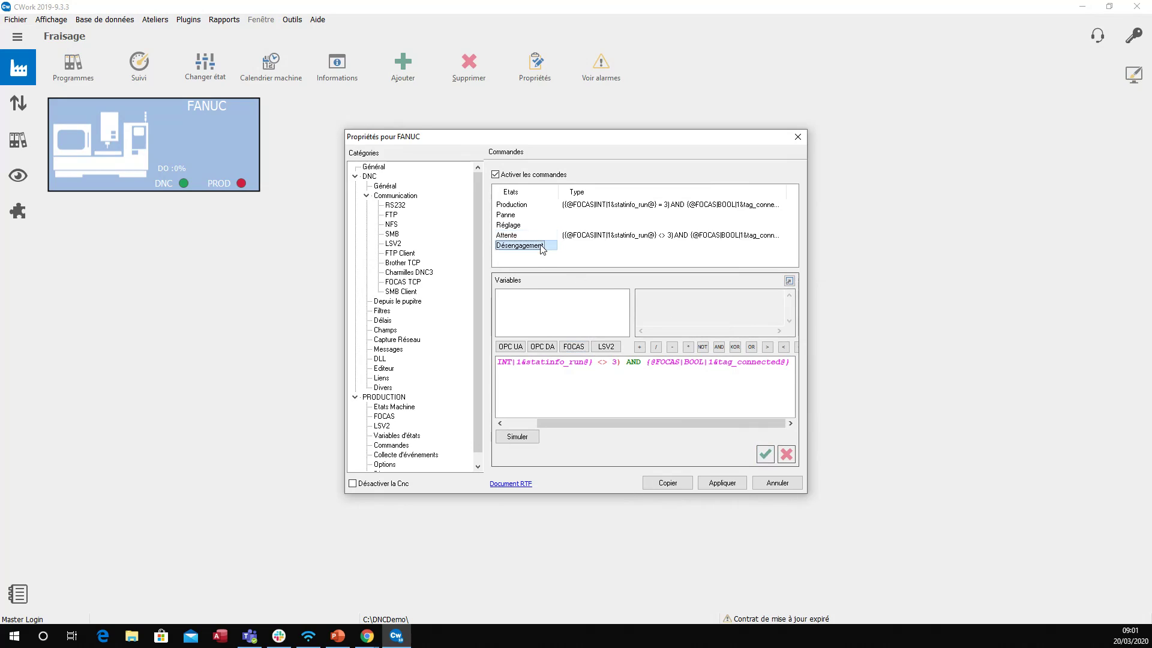
pyautogui.click(581, 354)
pyautogui.click(579, 262)
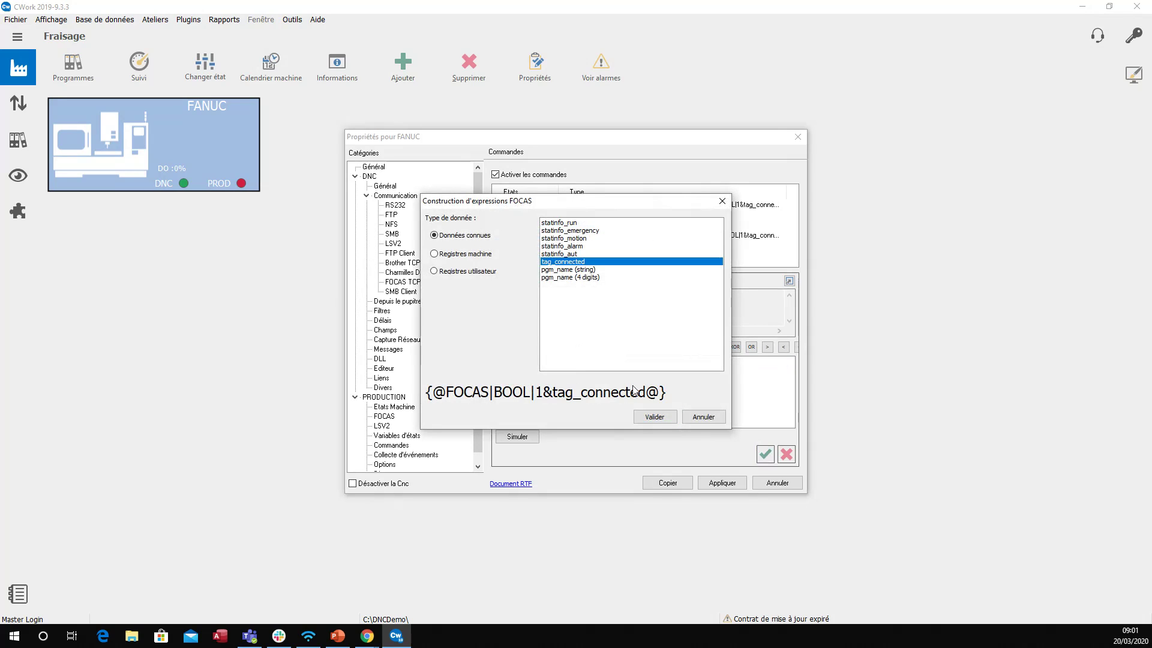
pyautogui.click(654, 419)
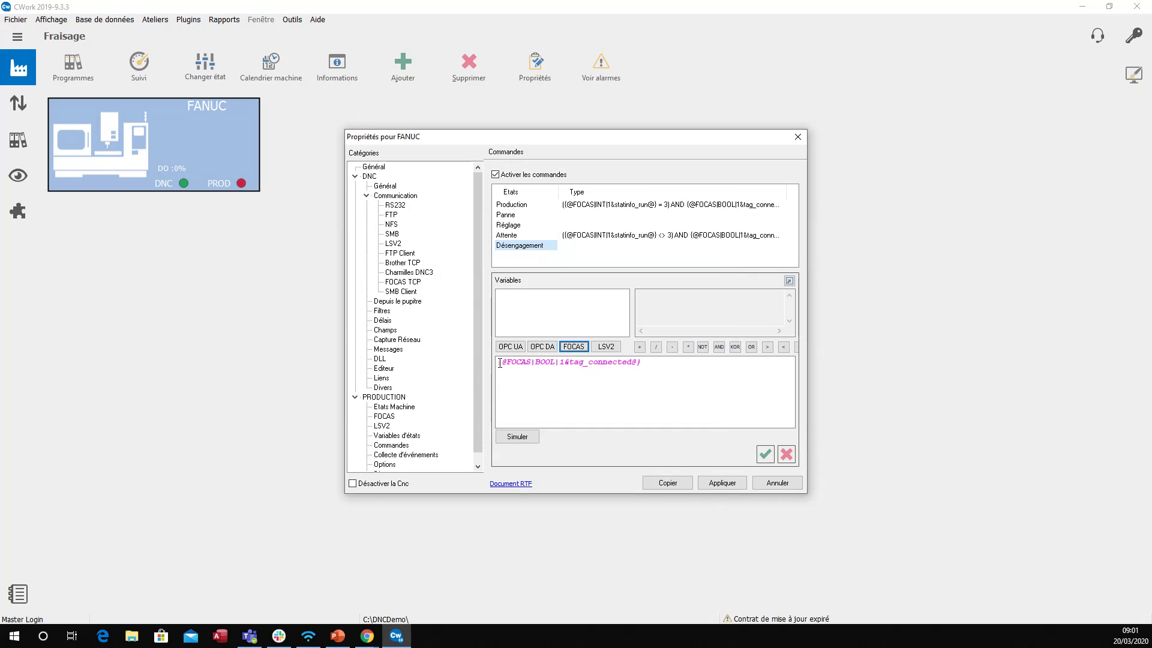
pyautogui.click(703, 346)
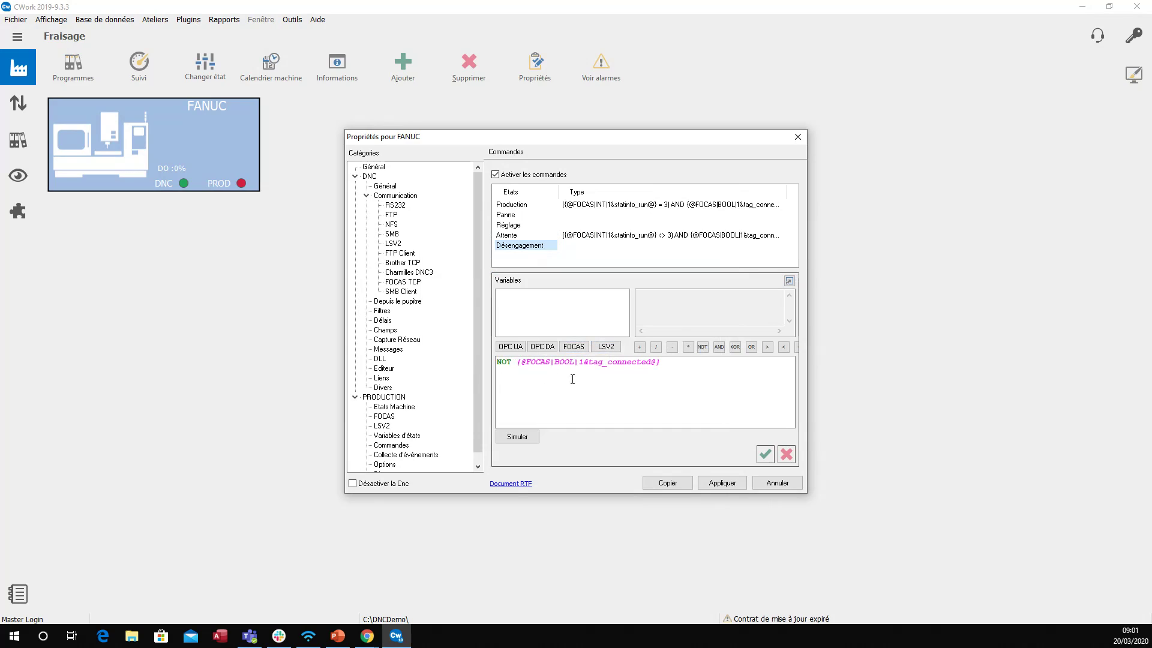
pyautogui.click(765, 454)
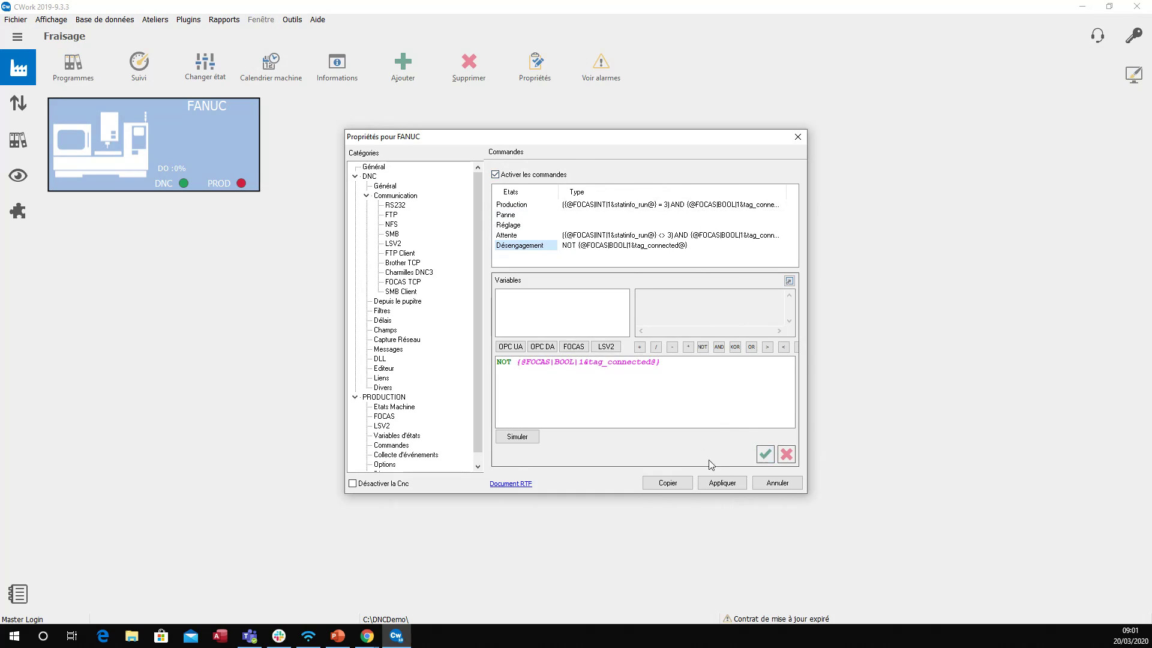
pyautogui.click(728, 483)
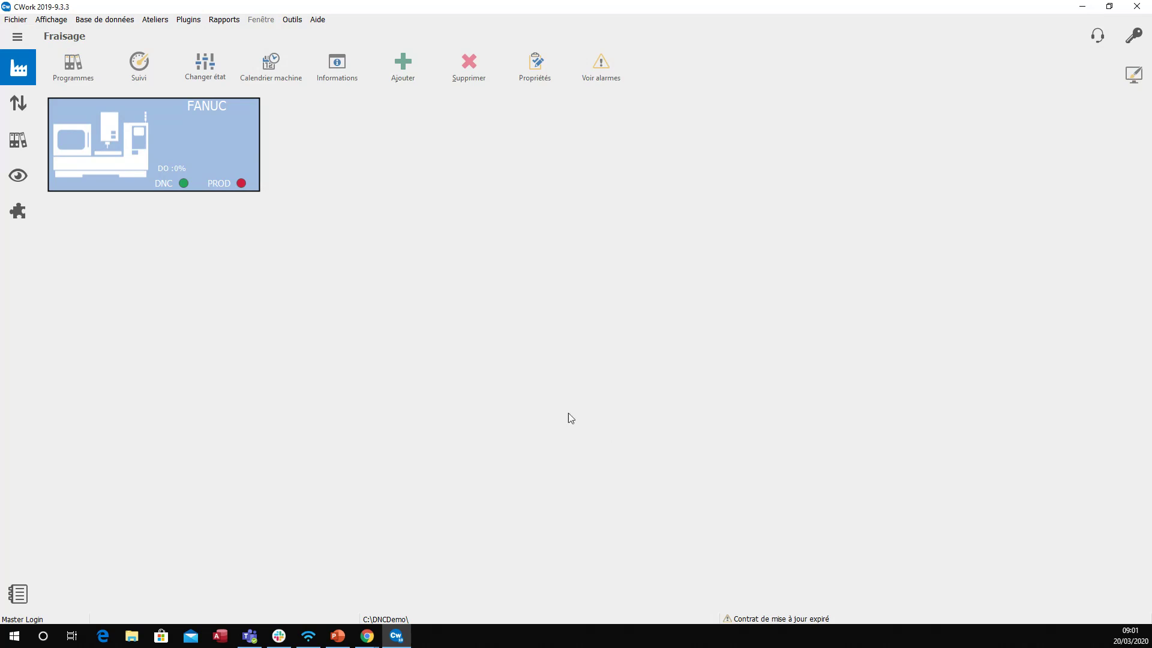